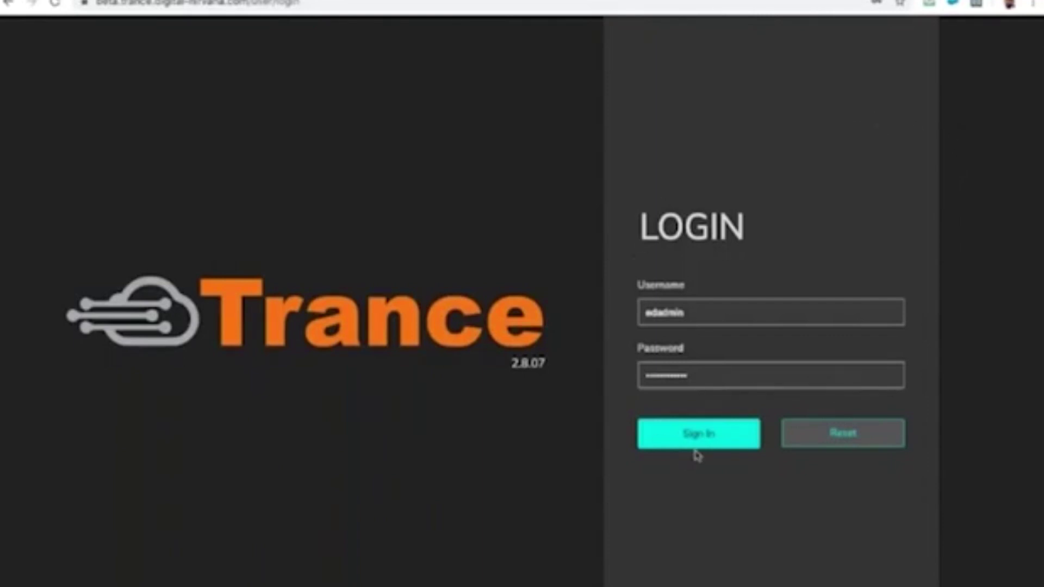
# Sign in to Trance and review the DNSALES preset's subtitle limits, closing the preset without changes
pyautogui.click(678, 444)
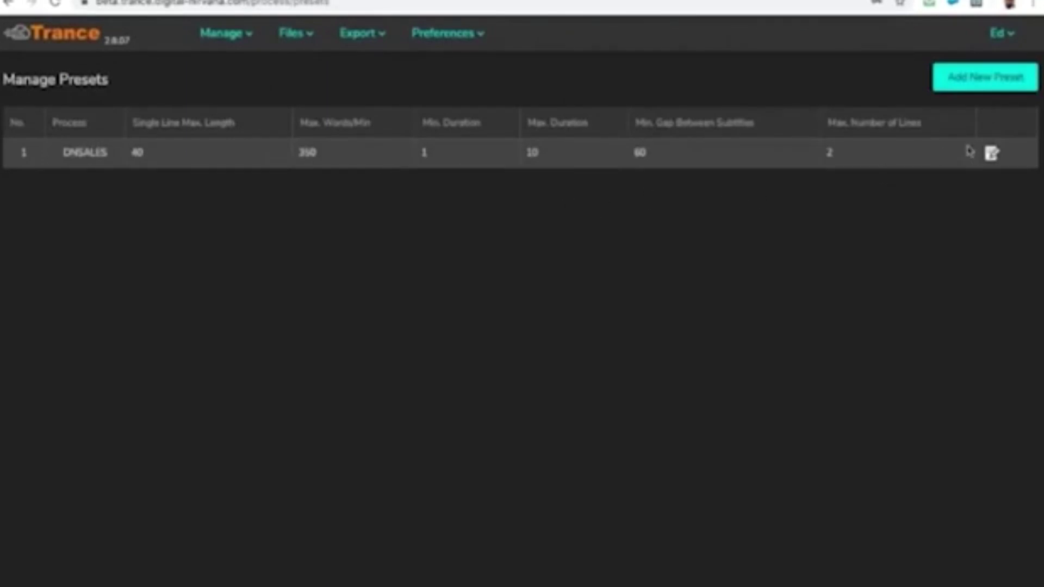
pyautogui.click(992, 153)
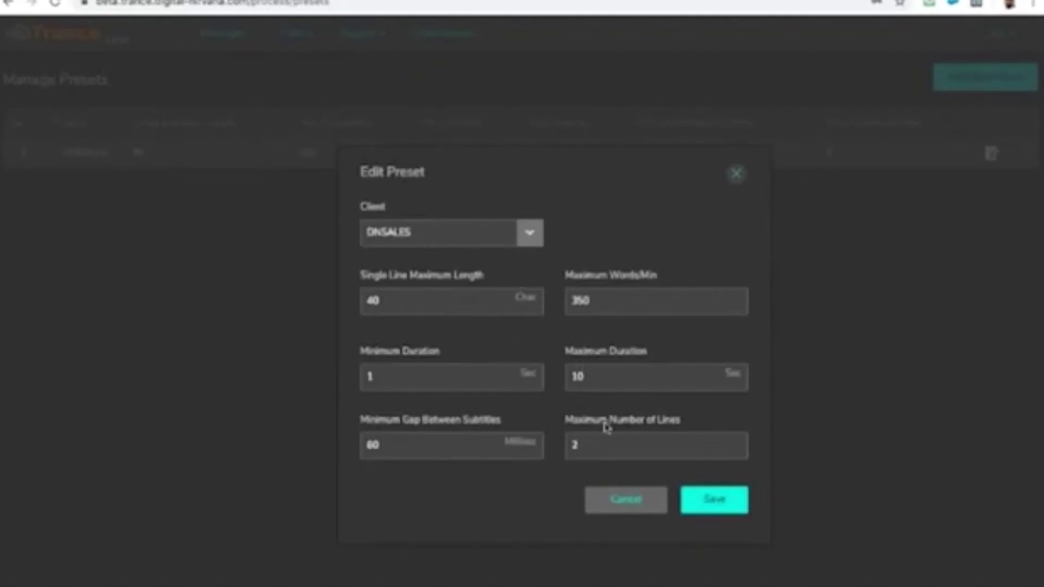
pyautogui.click(625, 499)
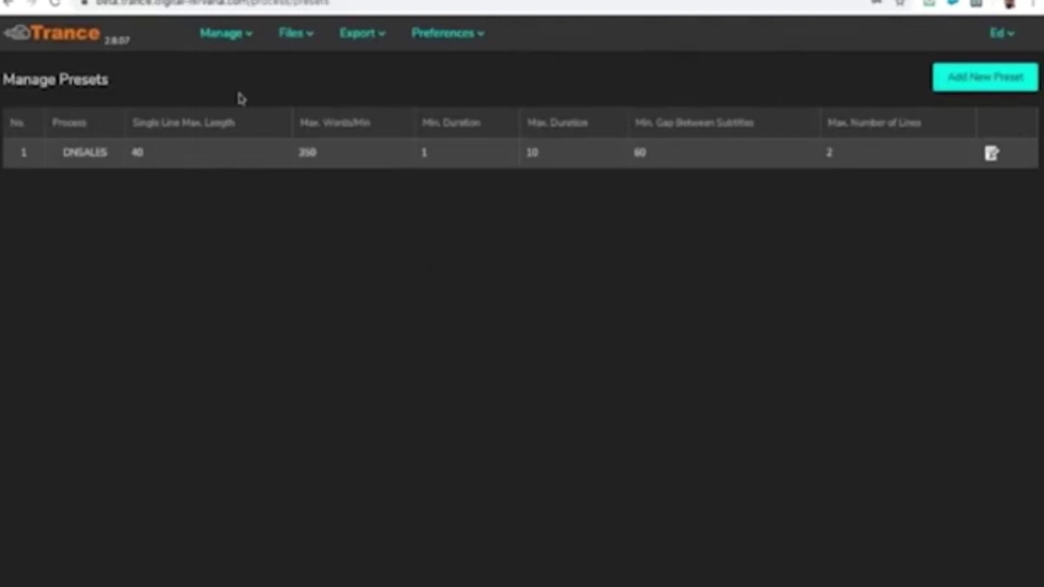
# Log in to the Digital Nirvana media services portal and start a new job with the Final Captions English process
pyautogui.click(87, 39)
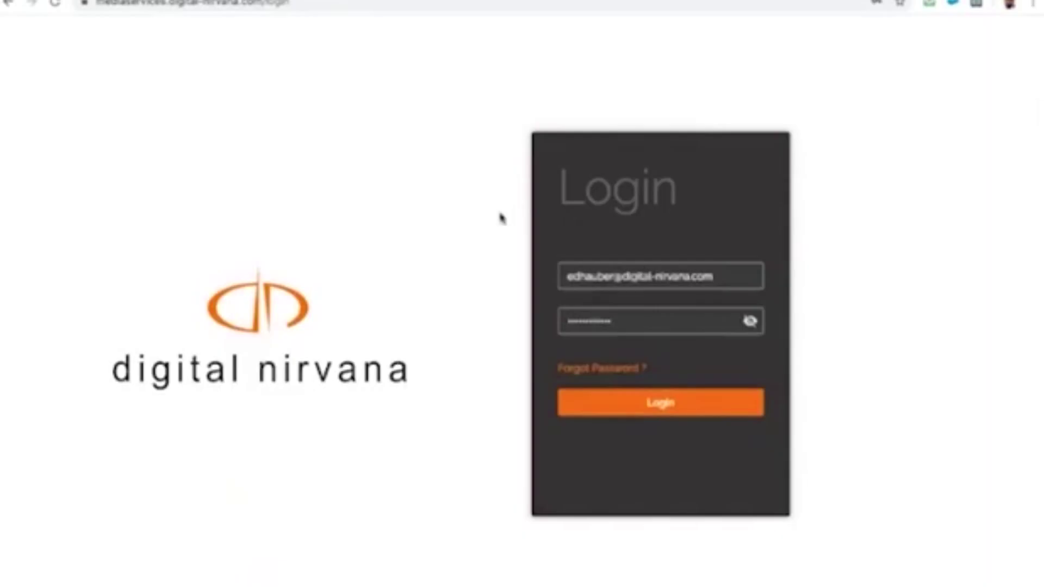
pyautogui.click(625, 408)
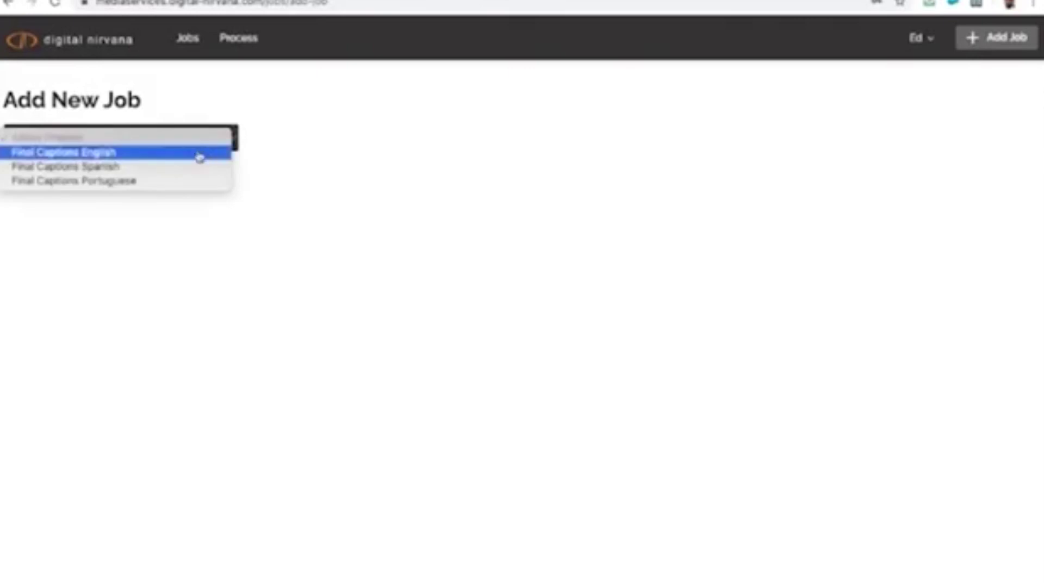
pyautogui.click(199, 153)
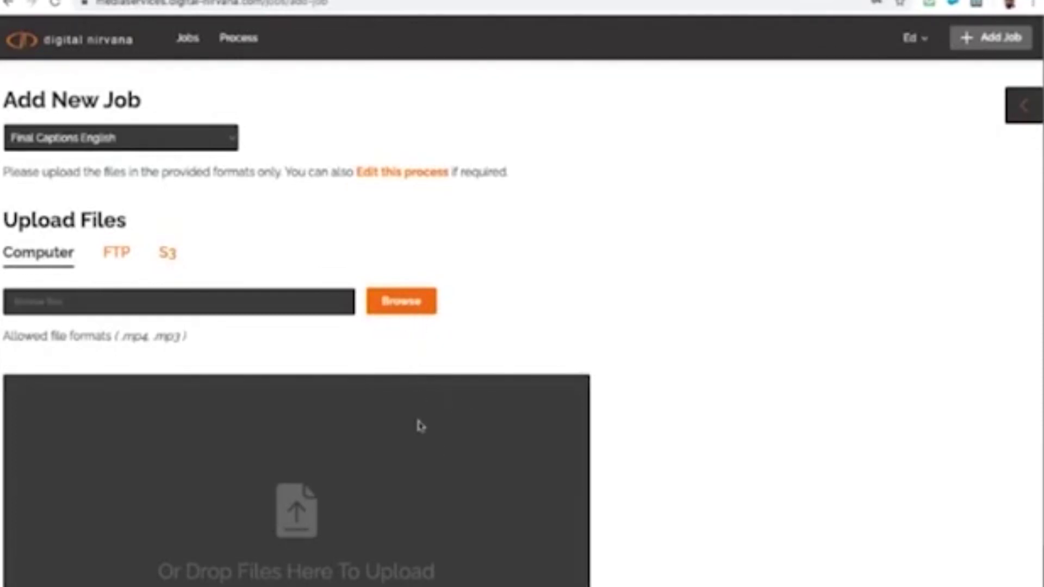
pyautogui.scroll(-1, 419, 424)
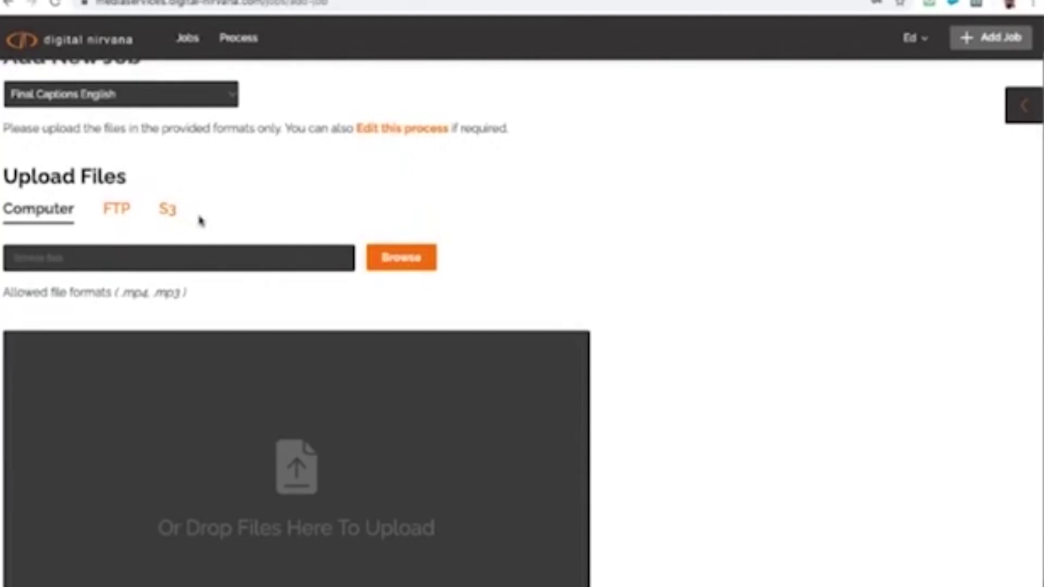
pyautogui.scroll(-1, 201, 221)
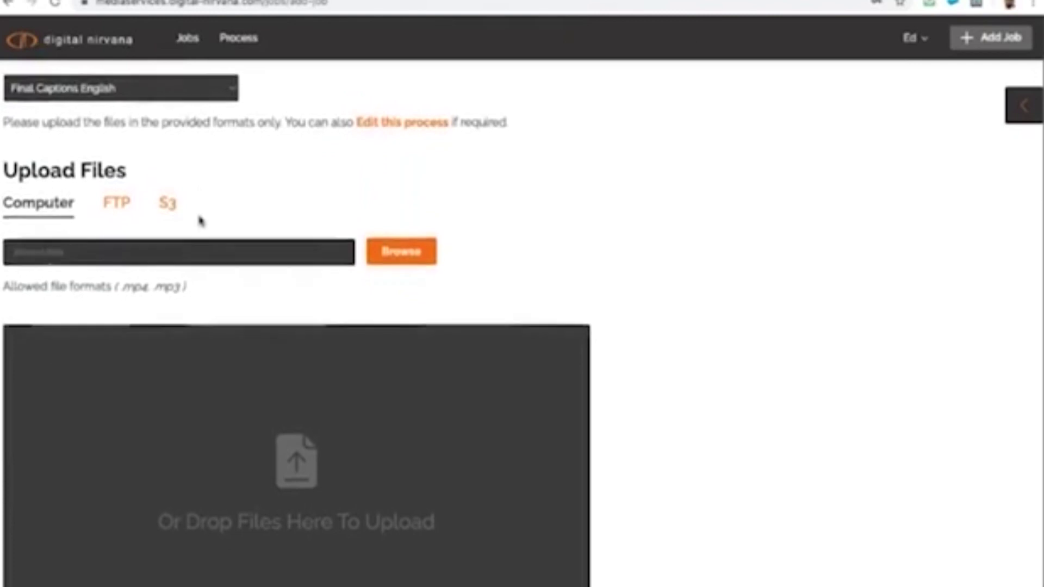
pyautogui.scroll(2, 201, 220)
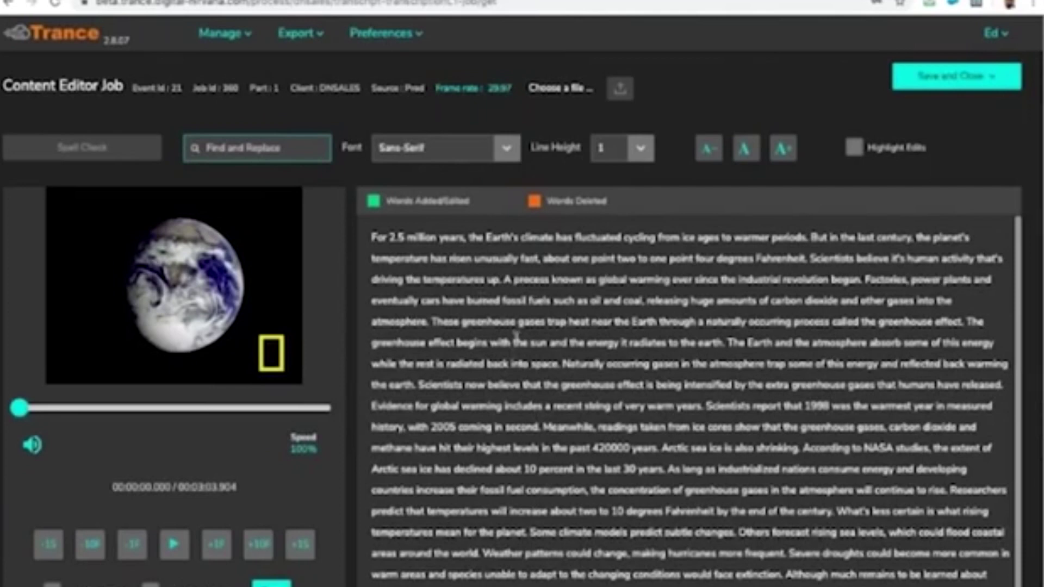
# Insert a thousands comma in the transcript's number so it reads 420,000 years
pyautogui.click(612, 447)
pyautogui.write(',')
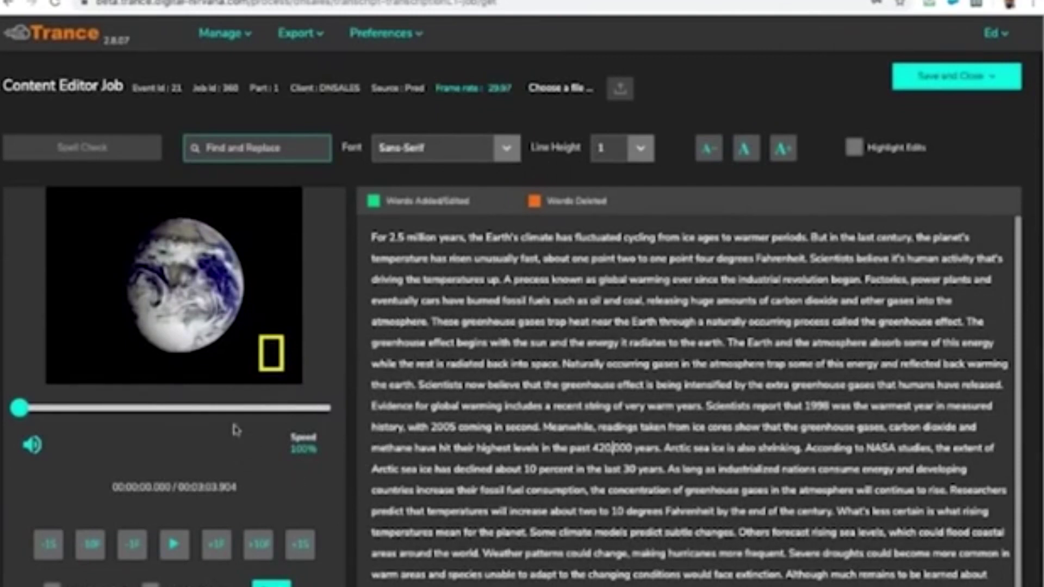
# Set the transcript editor's line height to 1.15
pyautogui.moveTo(41, 447)
pyautogui.click(221, 148)
pyautogui.click(641, 148)
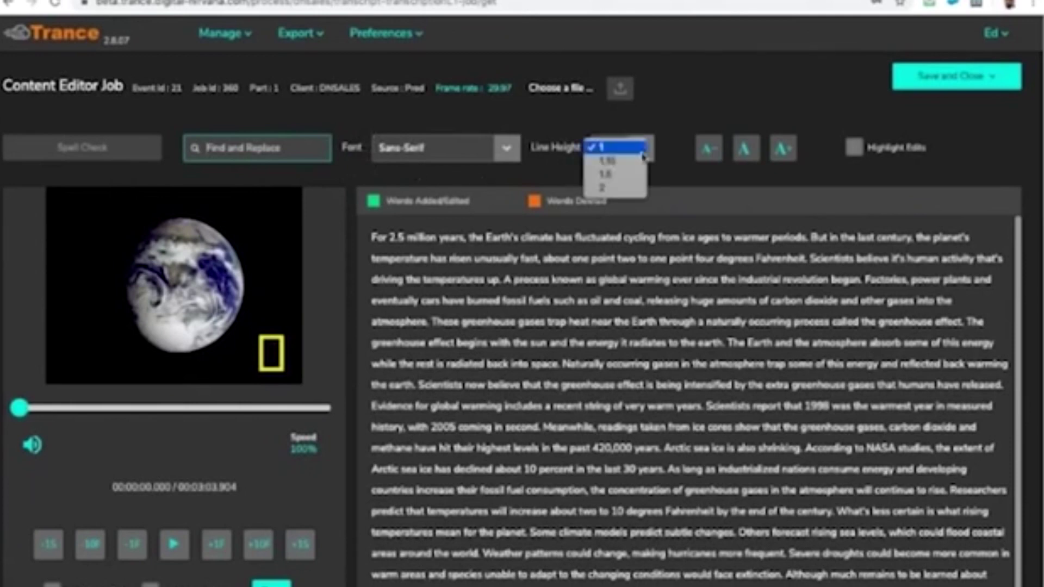
pyautogui.click(615, 159)
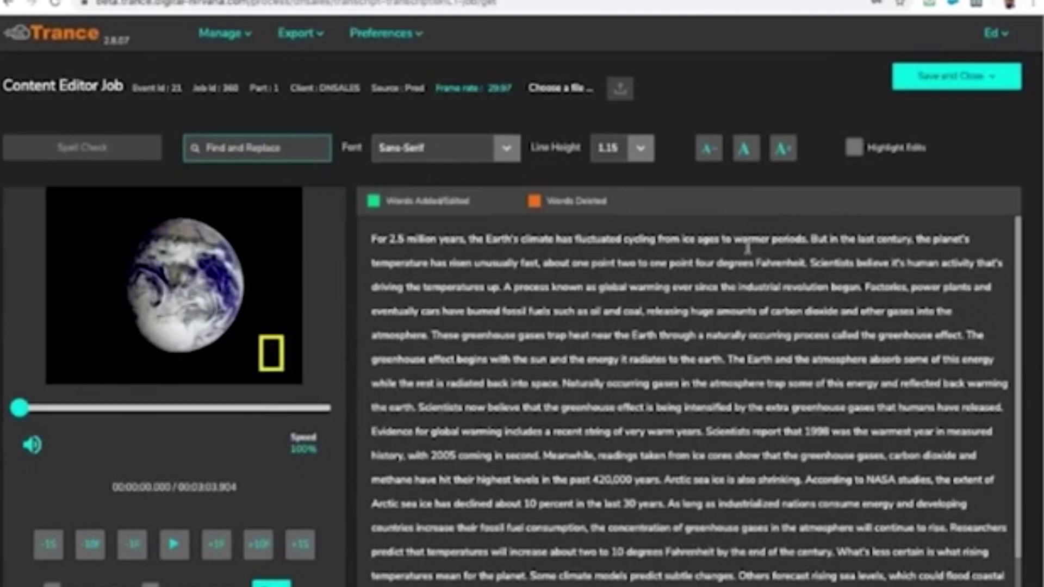
# Review the list of transcription and captioner keyboard shortcuts and the other available preferences
pyautogui.click(419, 35)
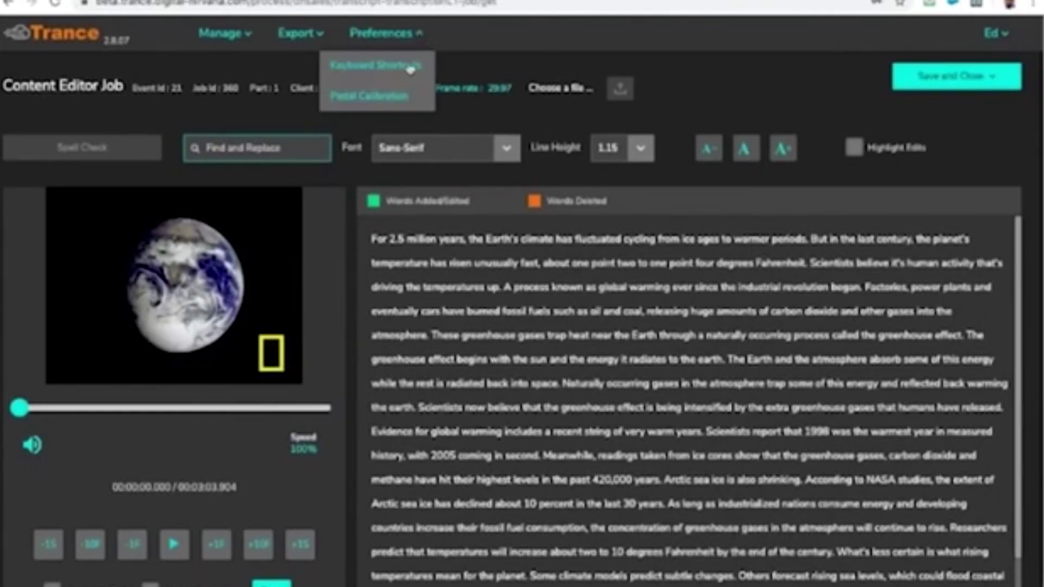
pyautogui.click(410, 67)
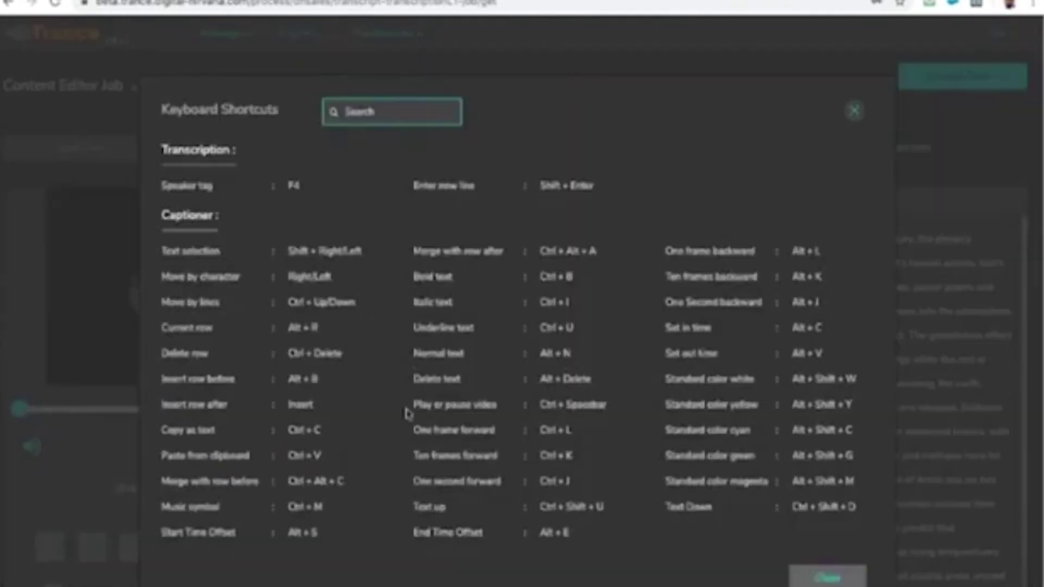
pyautogui.click(855, 112)
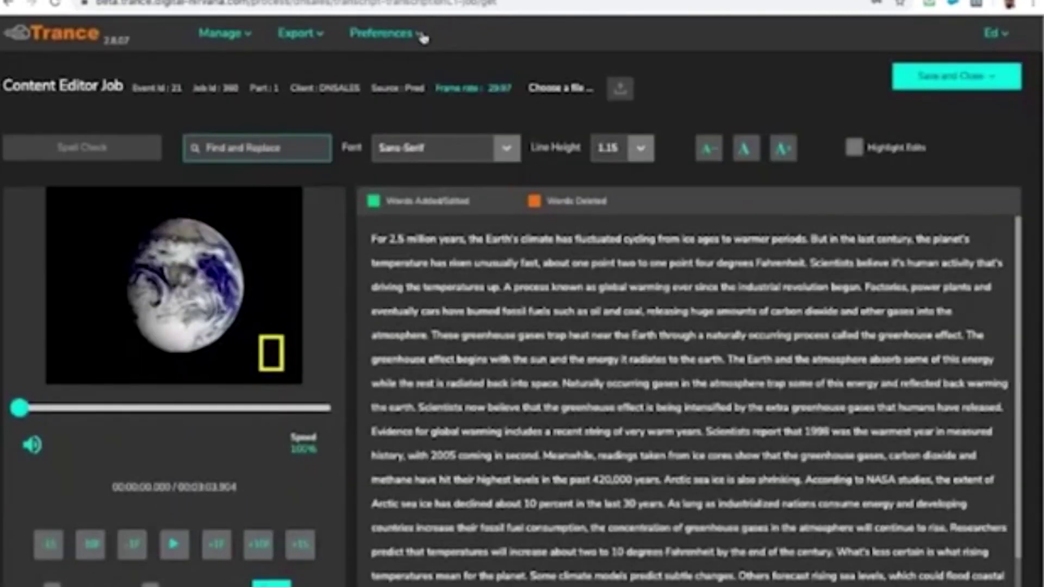
pyautogui.click(420, 34)
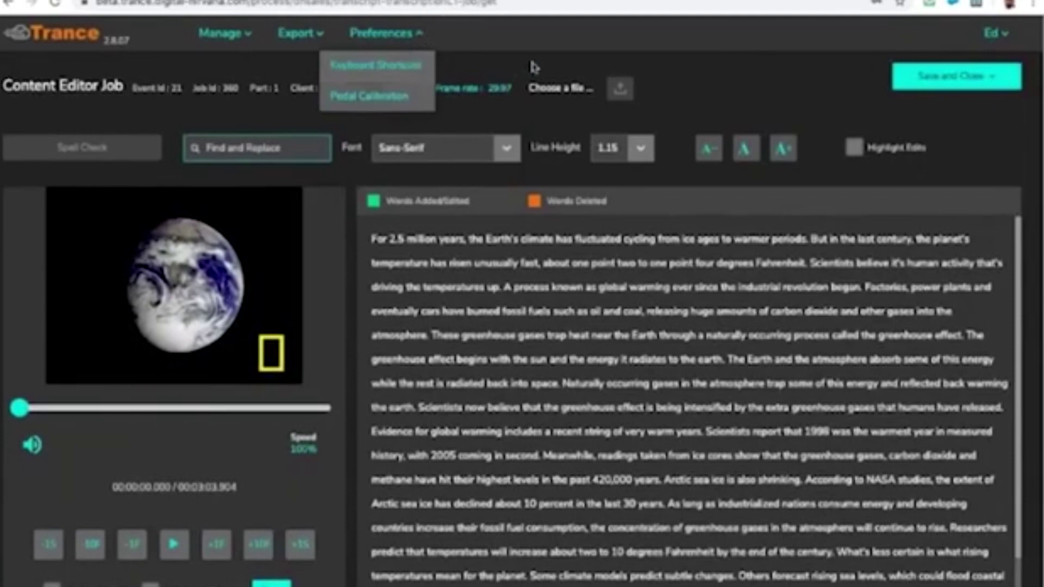
pyautogui.click(603, 42)
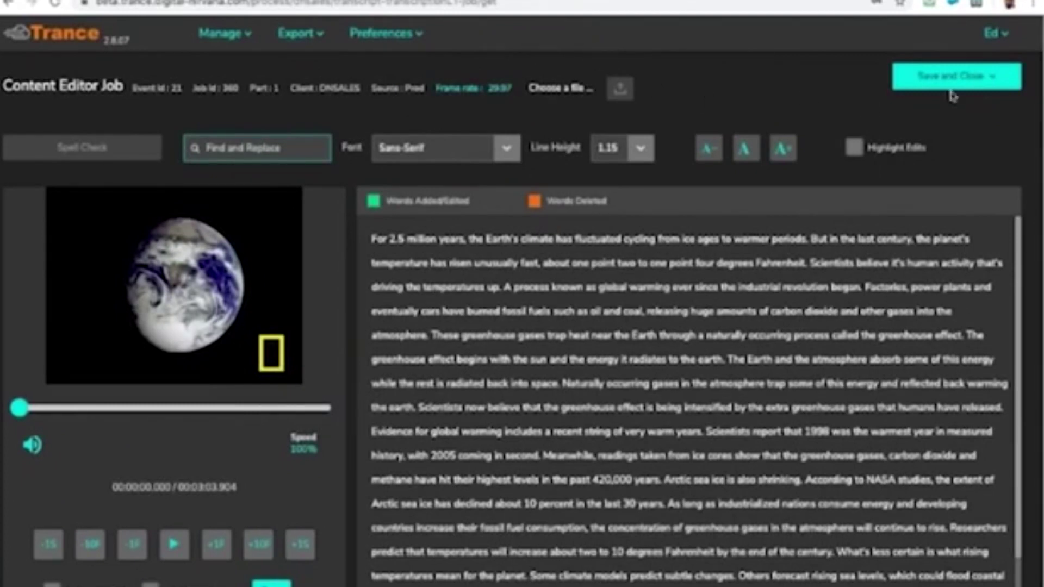
# Save the content editor job and close it as complete
pyautogui.click(990, 82)
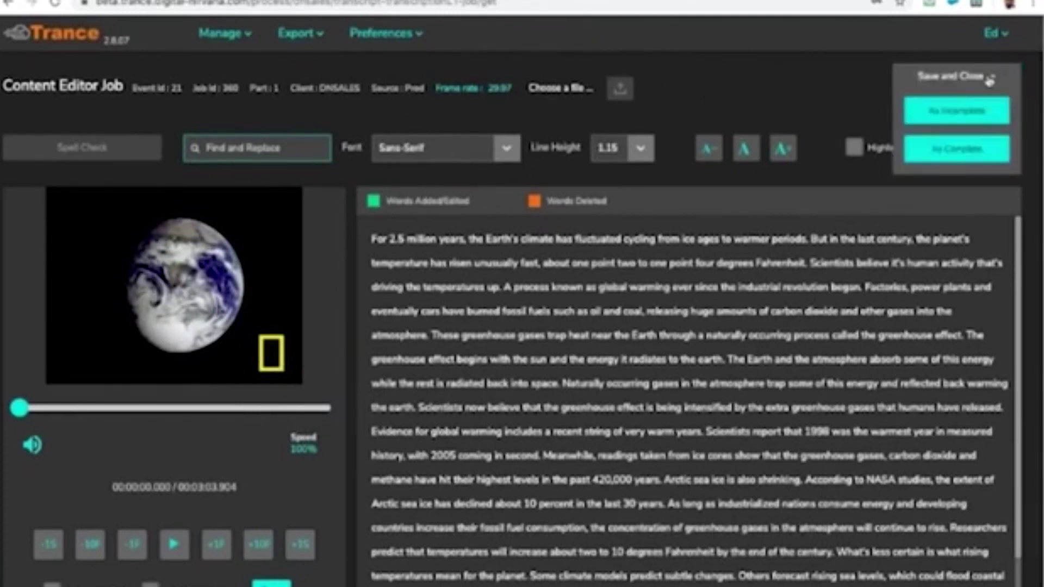
pyautogui.click(939, 155)
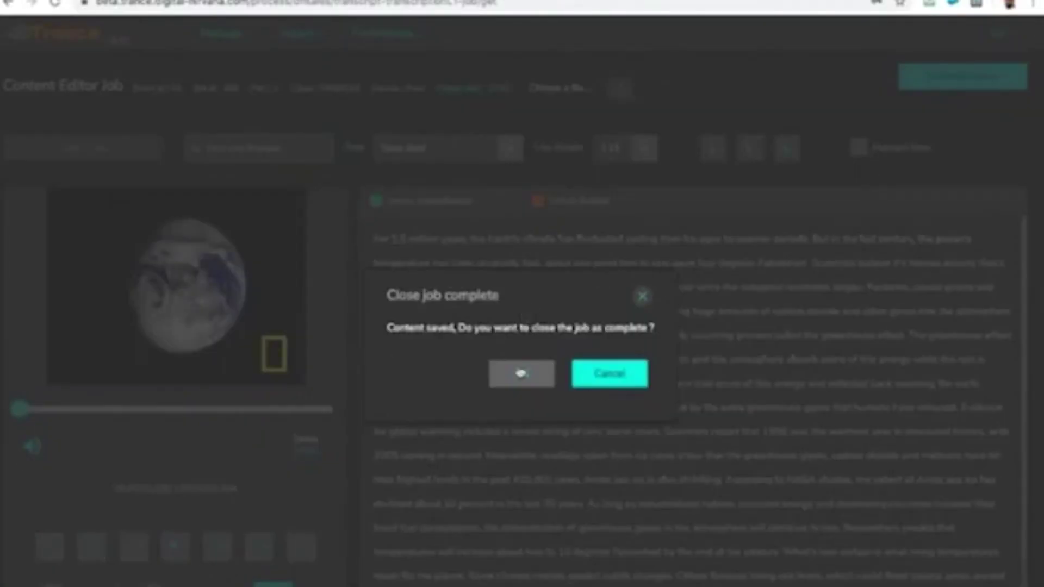
pyautogui.click(522, 374)
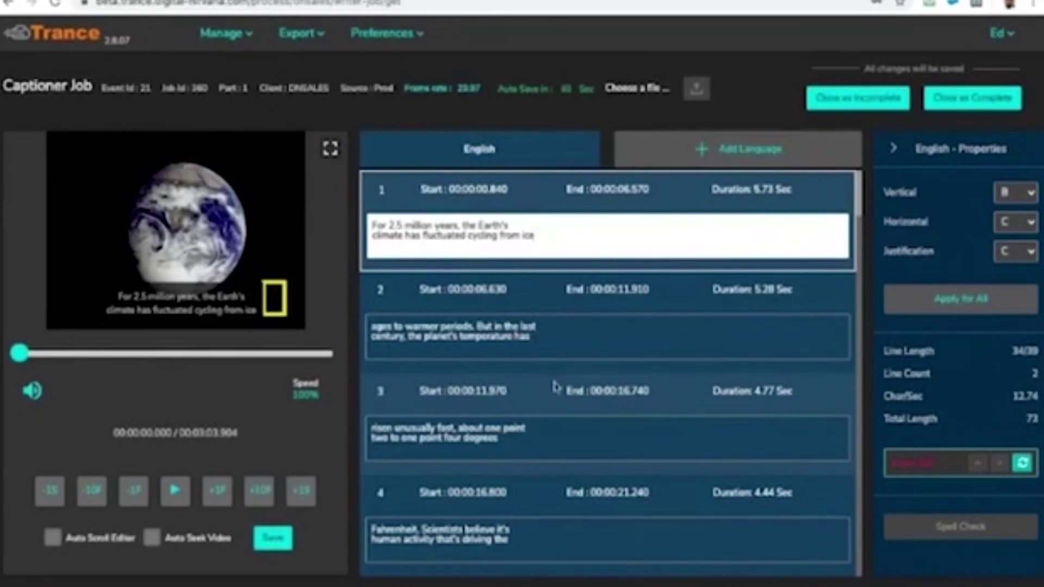
# Try out the Auto Scroll Editor and Auto Seek Video options, leaving only Auto Seek Video enabled
pyautogui.click(52, 542)
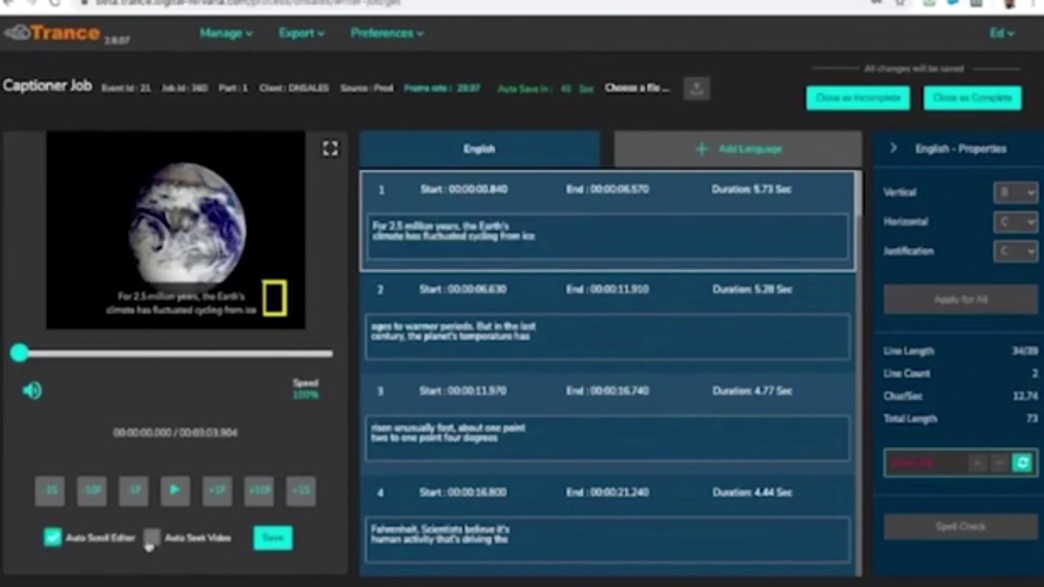
pyautogui.click(152, 538)
pyautogui.click(159, 542)
pyautogui.click(54, 541)
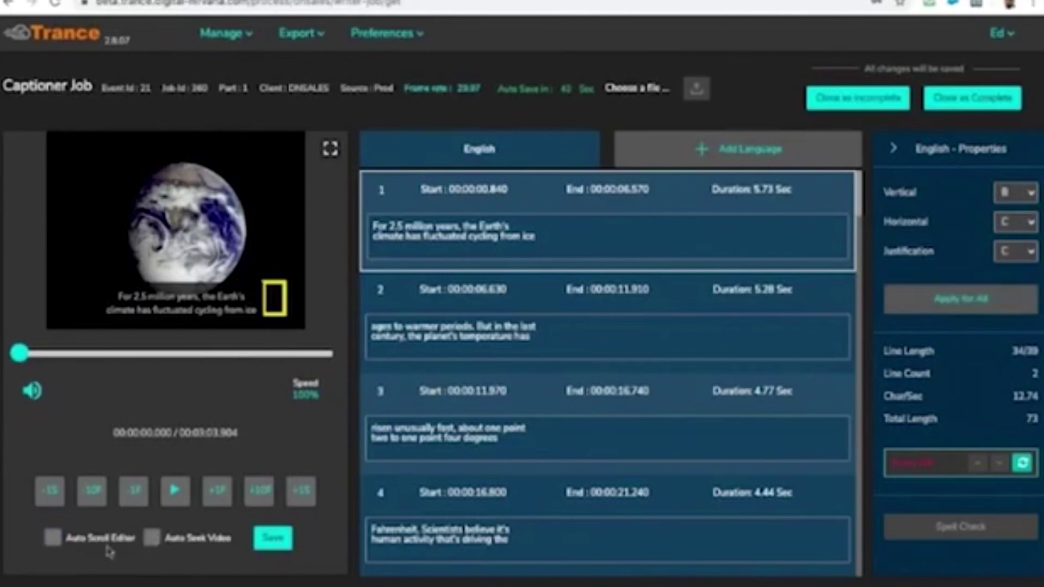
pyautogui.click(153, 540)
pyautogui.click(155, 542)
pyautogui.click(155, 543)
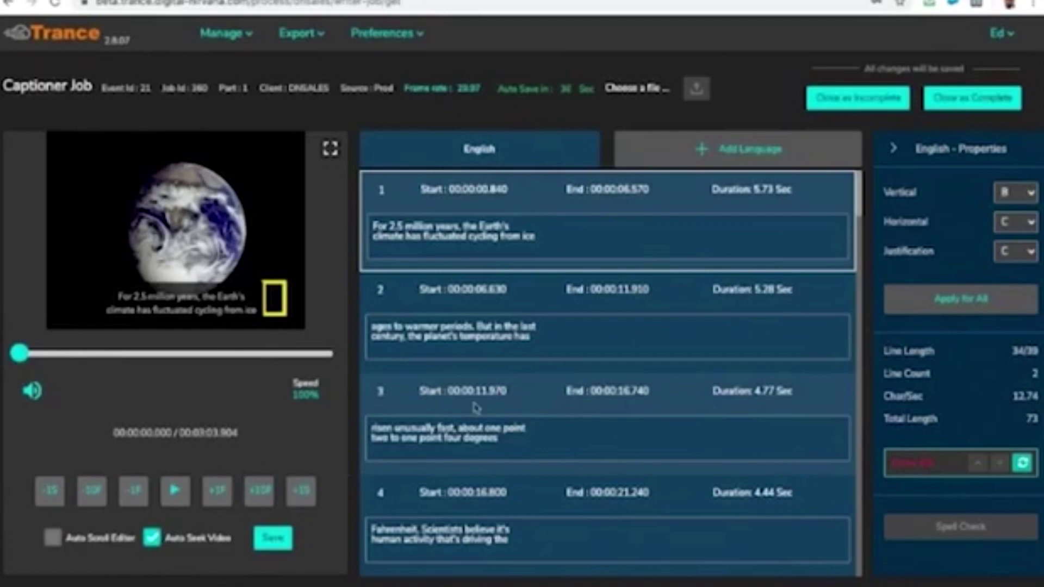
# Try adding the word "text" to the end of caption 9's first line, and remove it again
pyautogui.scroll(-5, 475, 408)
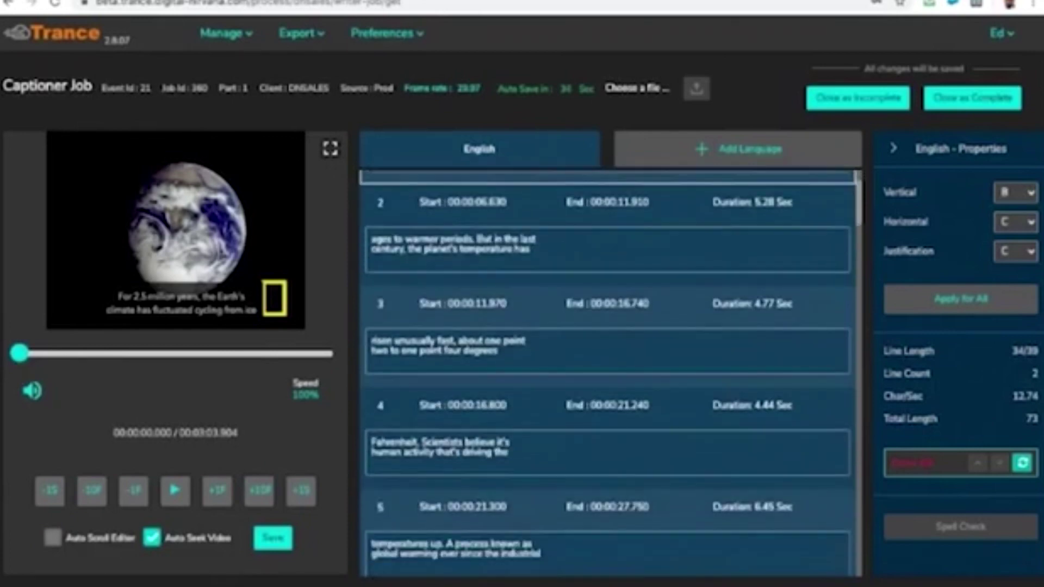
pyautogui.scroll(1, 375, 340)
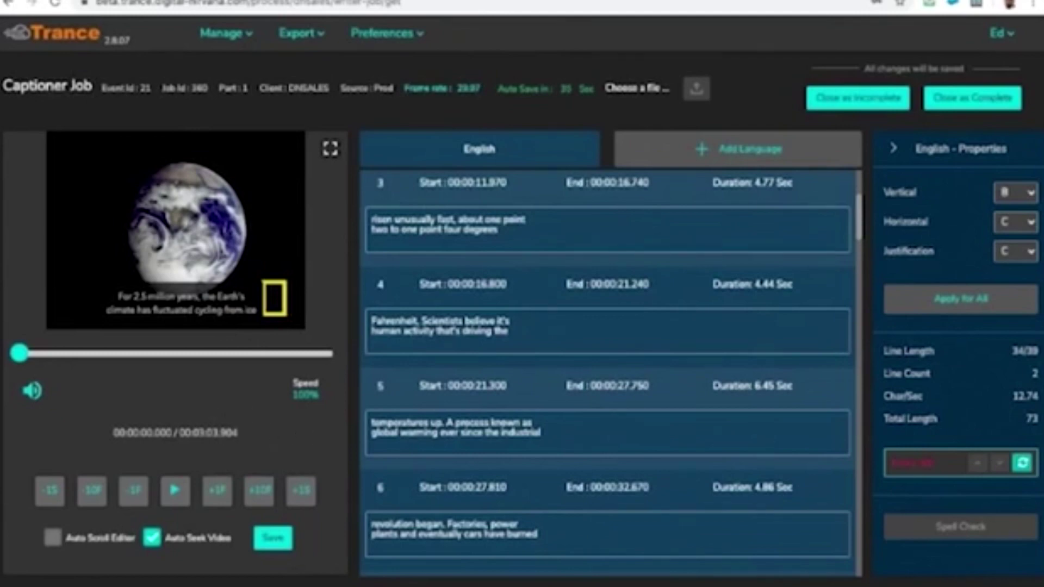
pyautogui.doubleClick(499, 422)
pyautogui.write('is')
pyautogui.scroll(-6, 608, 374)
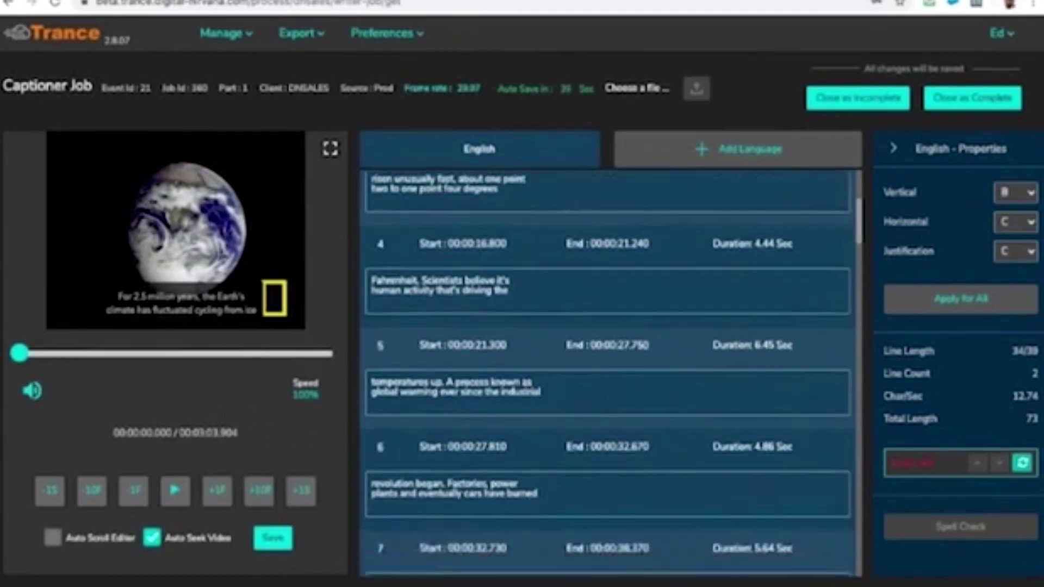
pyautogui.scroll(-1, 561, 466)
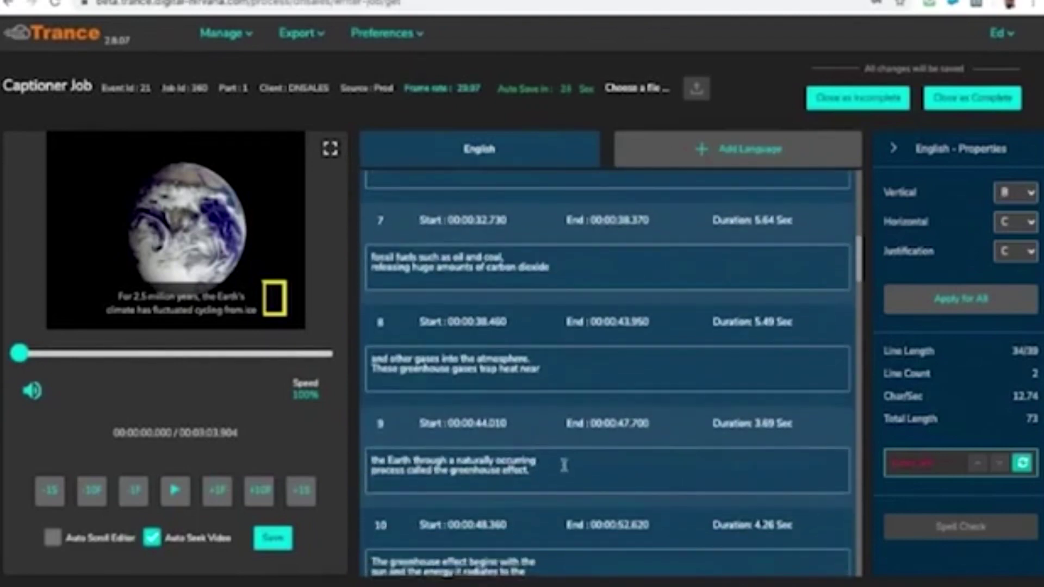
pyautogui.click(565, 466)
pyautogui.write('text')
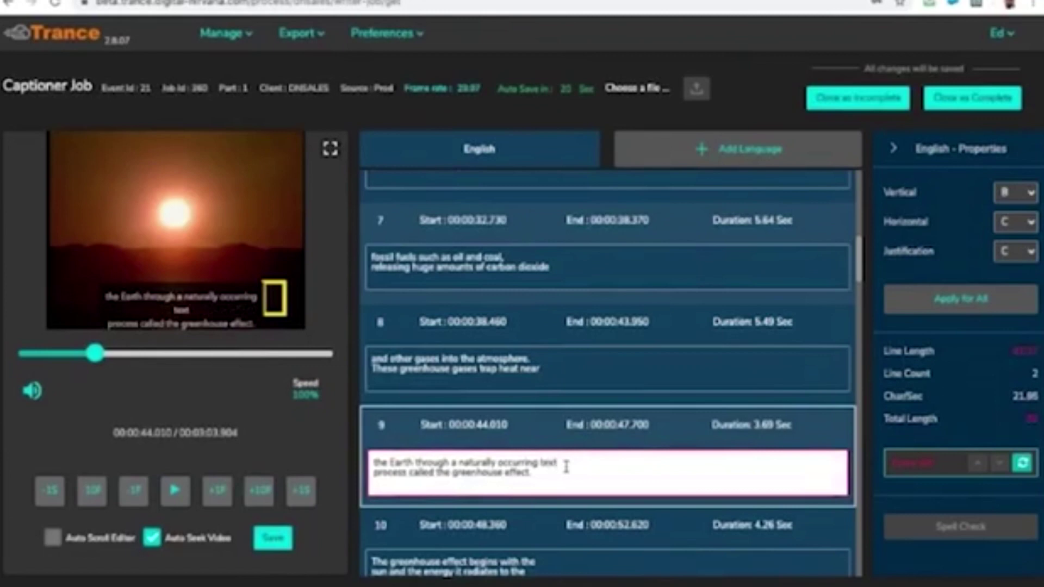
pyautogui.press('BackSpace')
pyautogui.press('BackSpace')
pyautogui.press('BackSpace')
pyautogui.press('BackSpace')
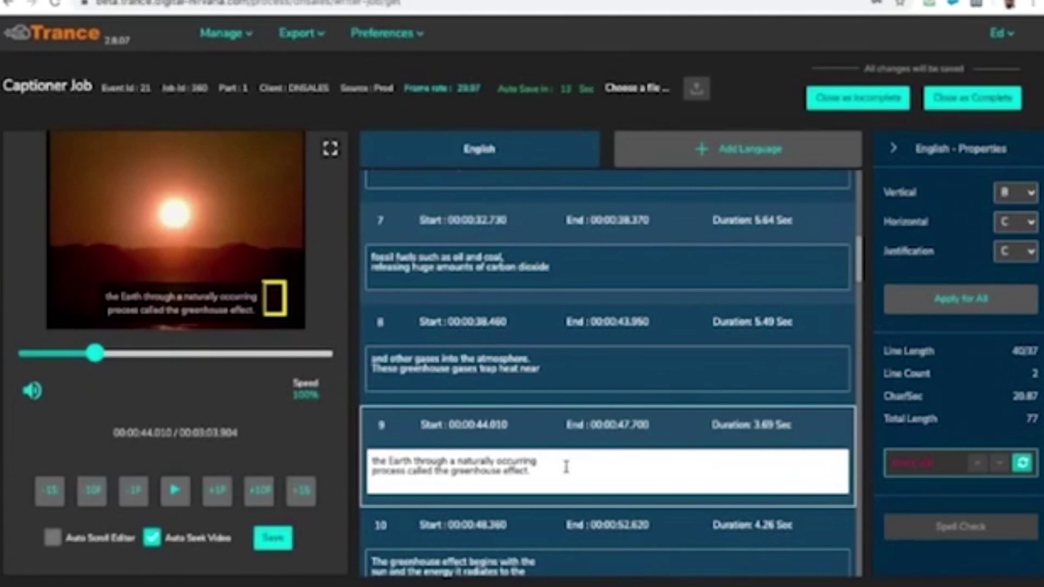
# Add "text" to the end of caption 9's first line again and refresh the error check to locate the over-length caption
pyautogui.write('text')
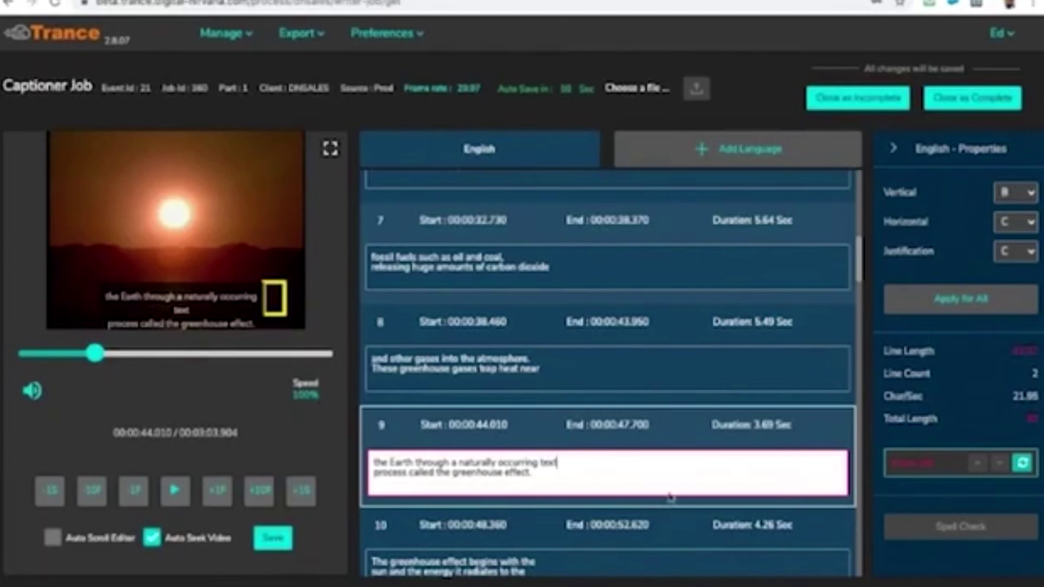
pyautogui.click(631, 516)
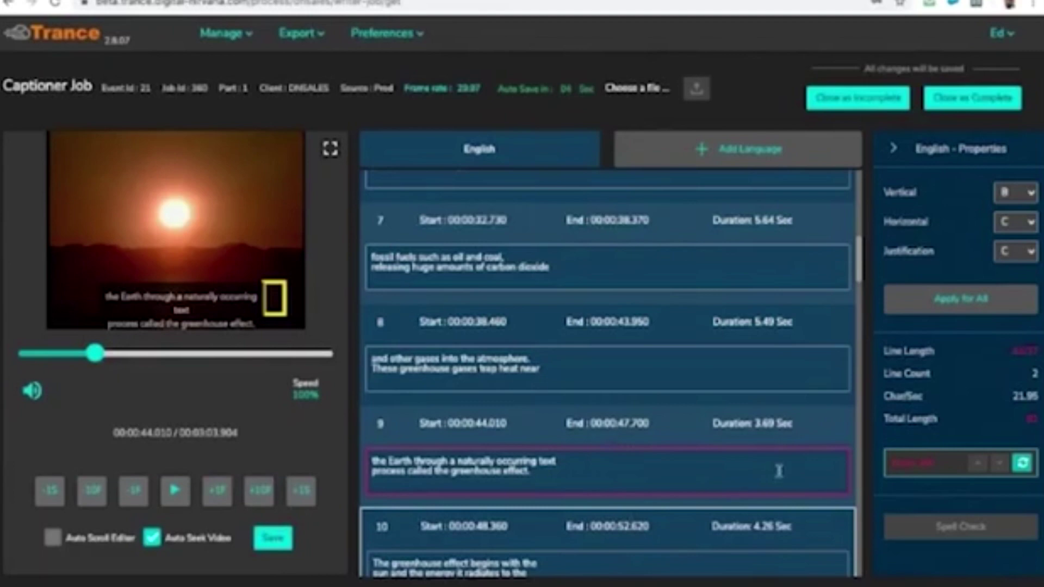
pyautogui.click(1023, 463)
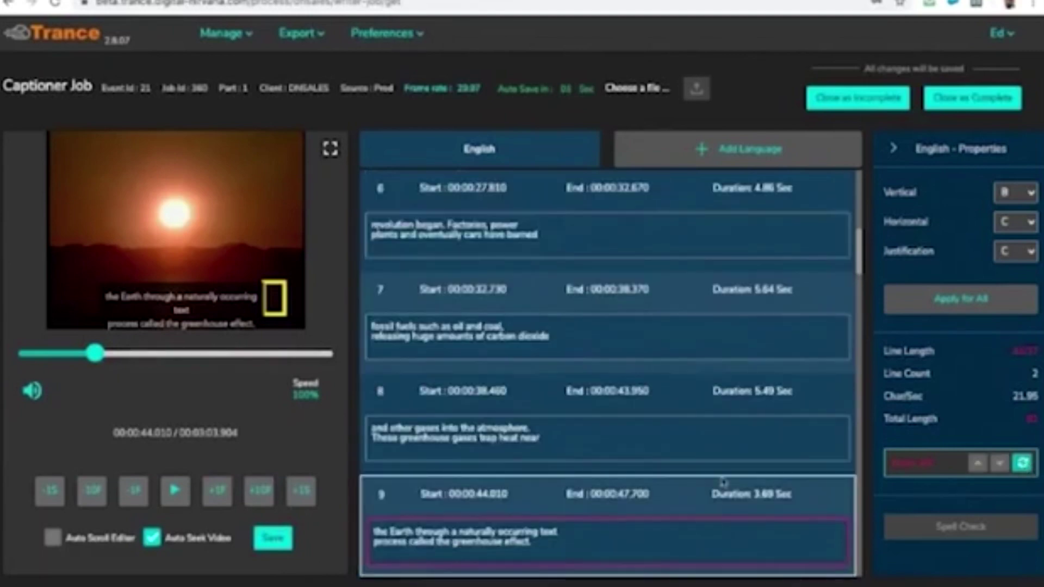
pyautogui.scroll(-2, 718, 486)
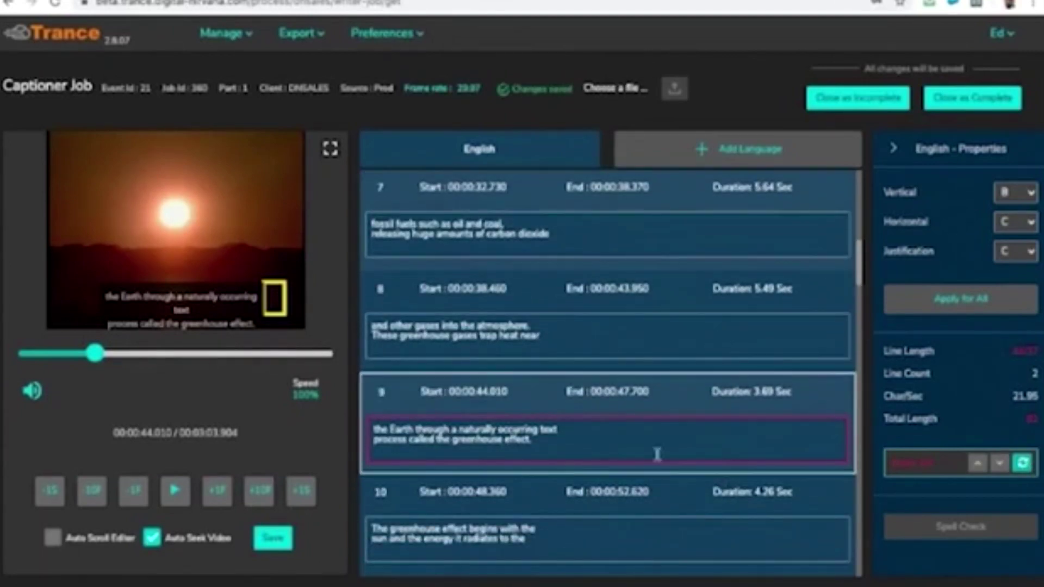
# Delete the added word "text" and its preceding space from caption 9's first line
pyautogui.click(604, 435)
pyautogui.press('BackSpace')
pyautogui.press('BackSpace')
pyautogui.press('BackSpace')
pyautogui.press('BackSpace')
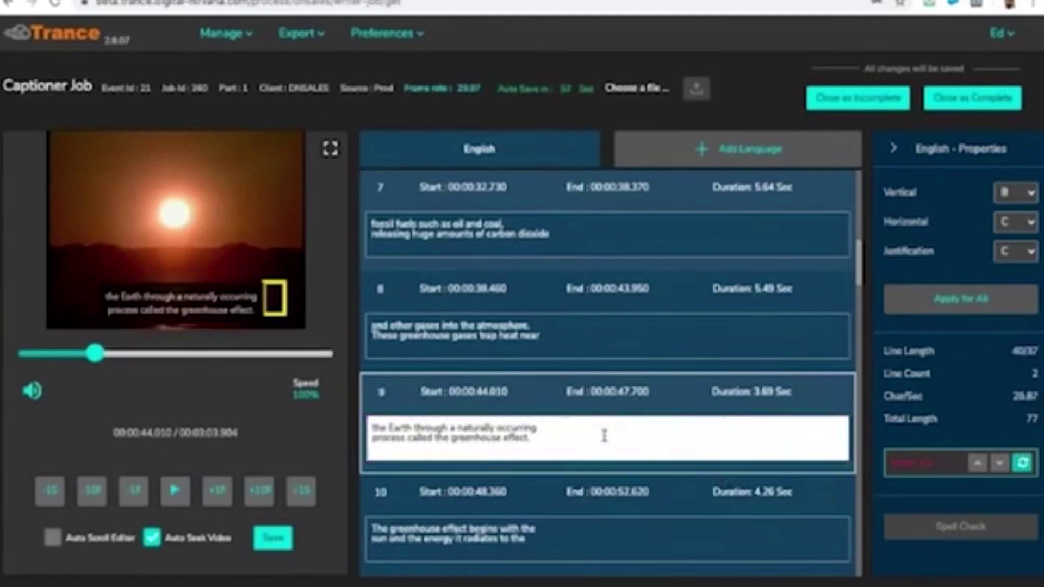
pyautogui.press('BackSpace')
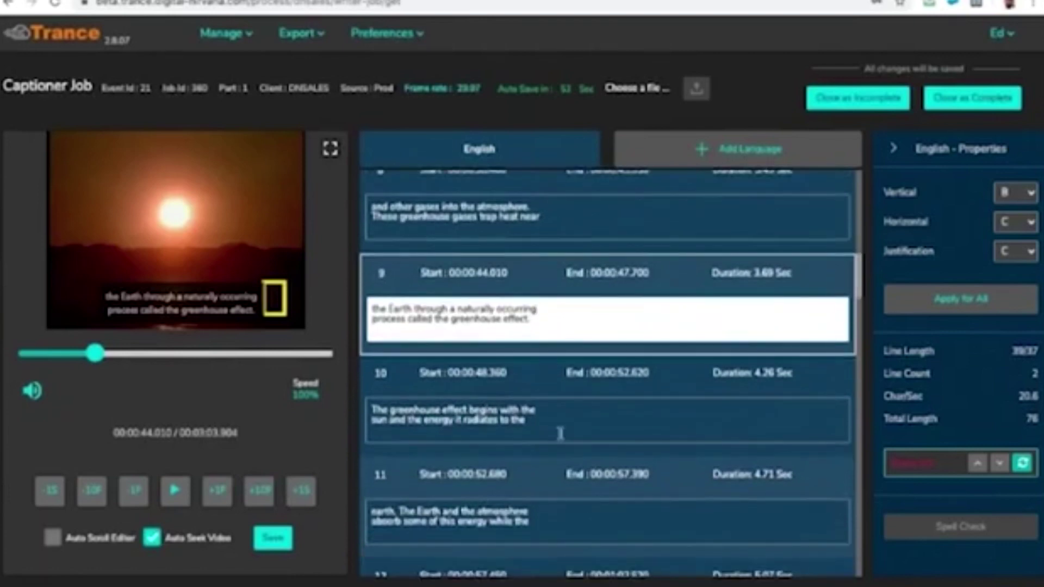
# Select caption 10 and then caption 12 to seek the video preview to each of them
pyautogui.click(559, 431)
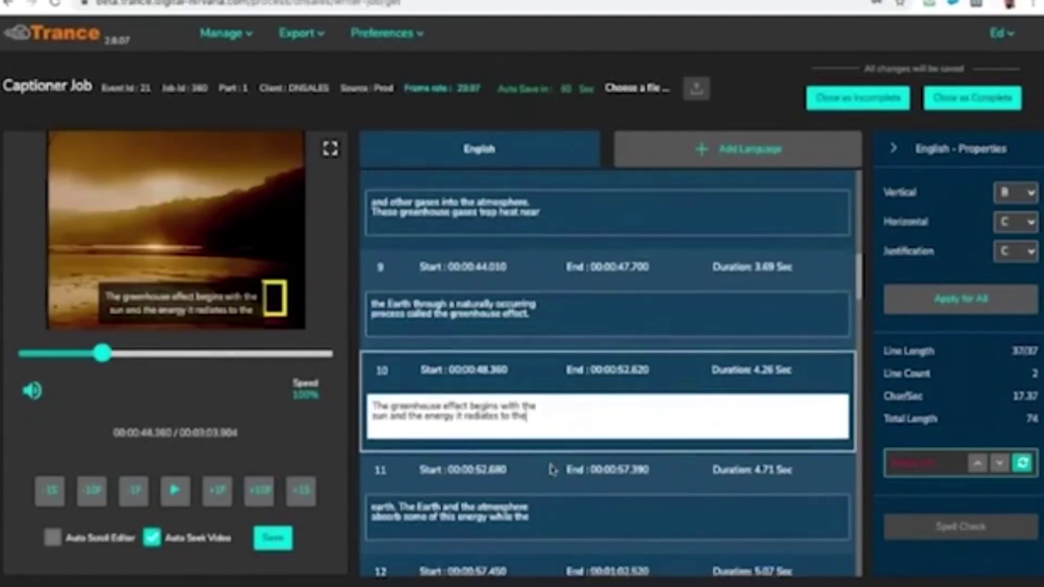
pyautogui.click(528, 487)
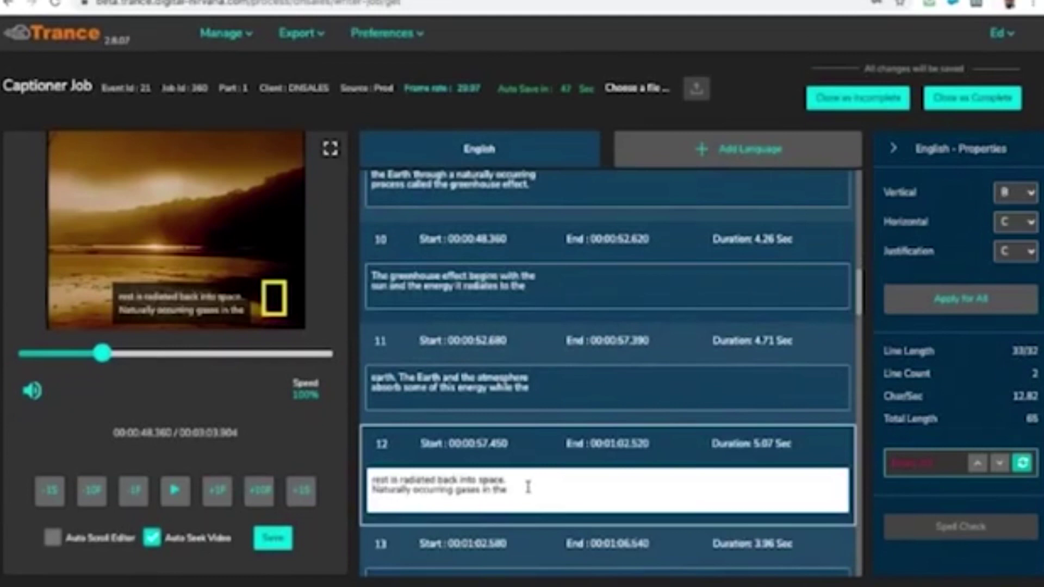
pyautogui.scroll(3, 832, 233)
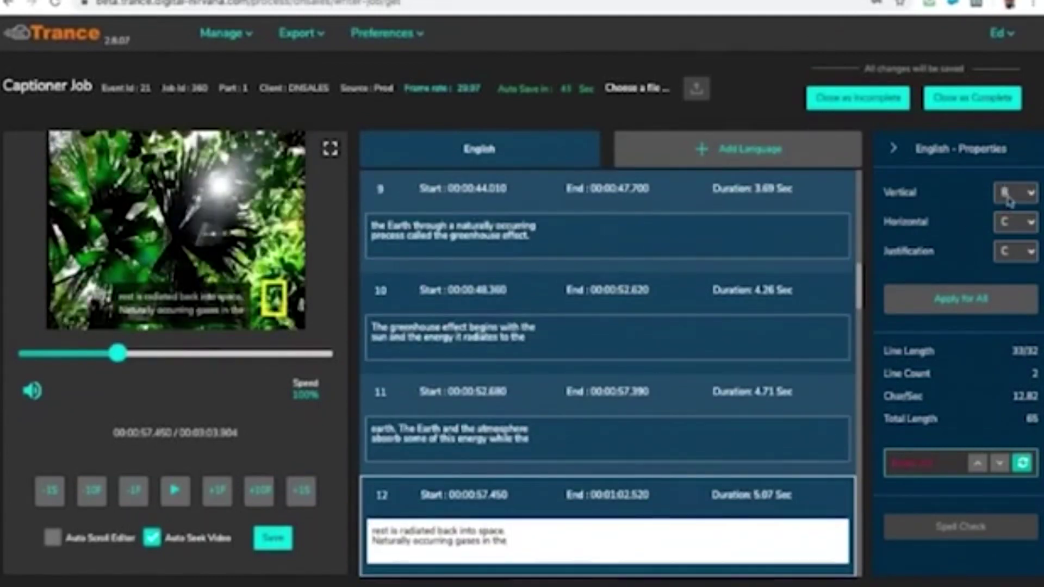
# Examine the available Vertical, Horizontal and Justification options for caption 12, keeping B, C and C
pyautogui.click(1010, 200)
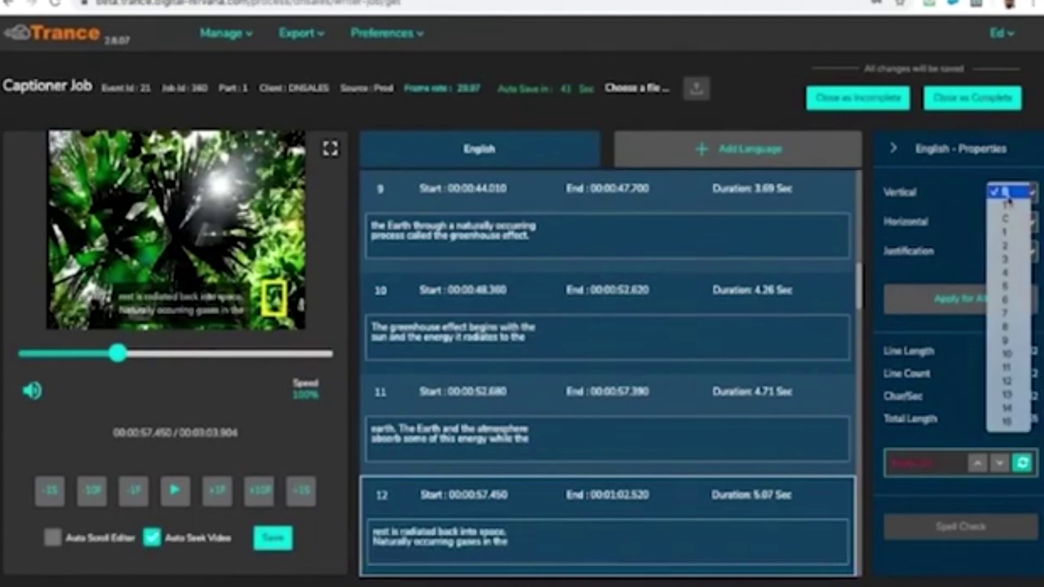
pyautogui.click(1008, 192)
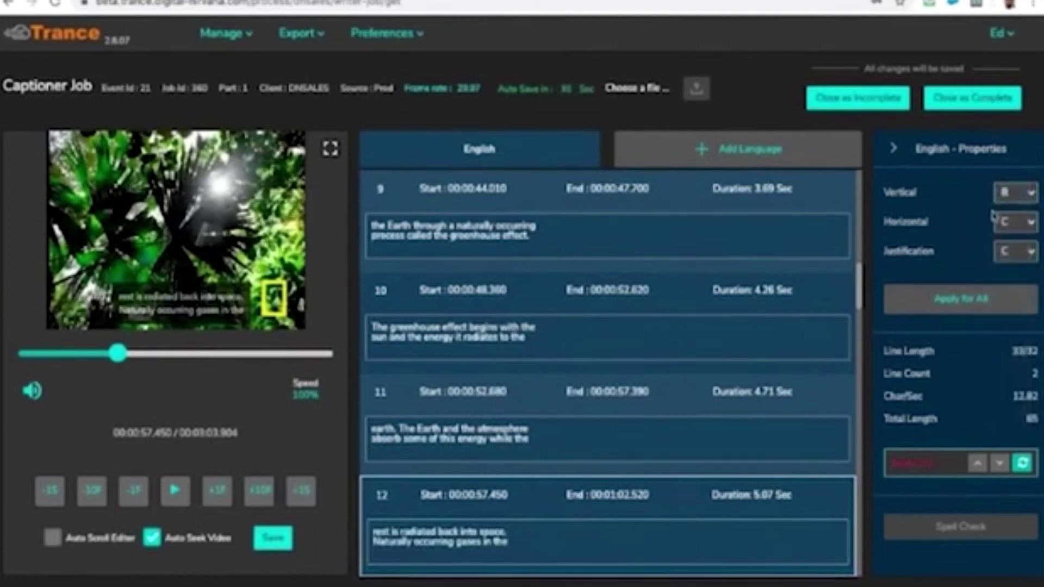
pyautogui.click(1026, 223)
pyautogui.click(1026, 235)
pyautogui.click(1032, 252)
pyautogui.click(1017, 235)
# Add Spanish as a caption language and confirm the translation
pyautogui.click(725, 150)
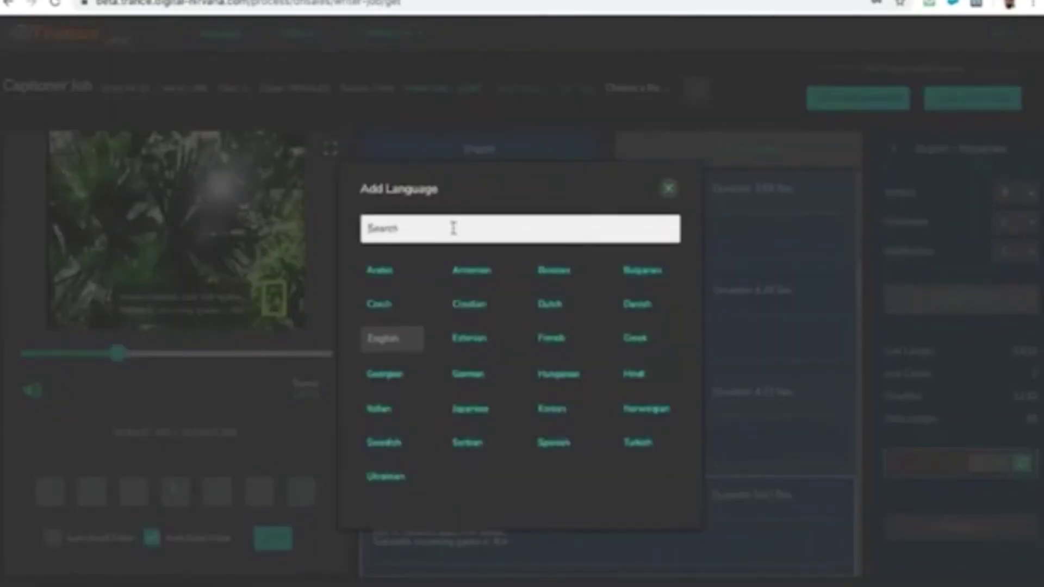
pyautogui.write('spanish')
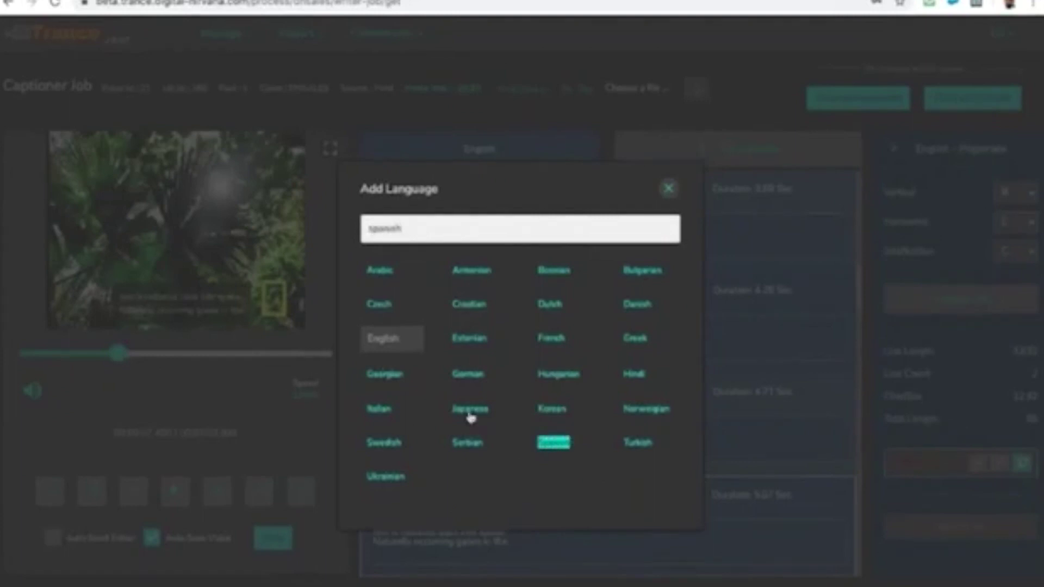
pyautogui.click(544, 442)
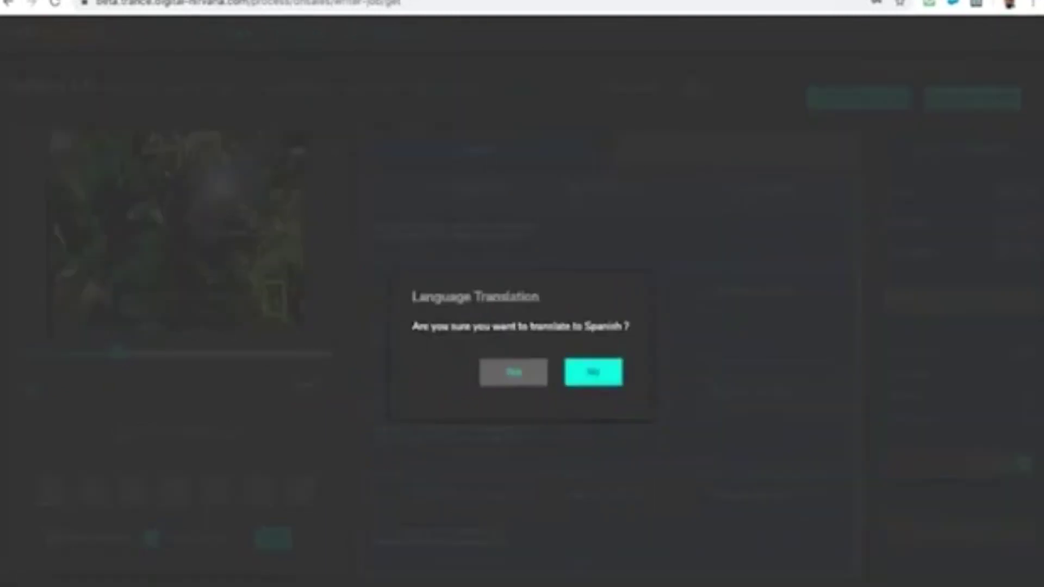
pyautogui.click(518, 377)
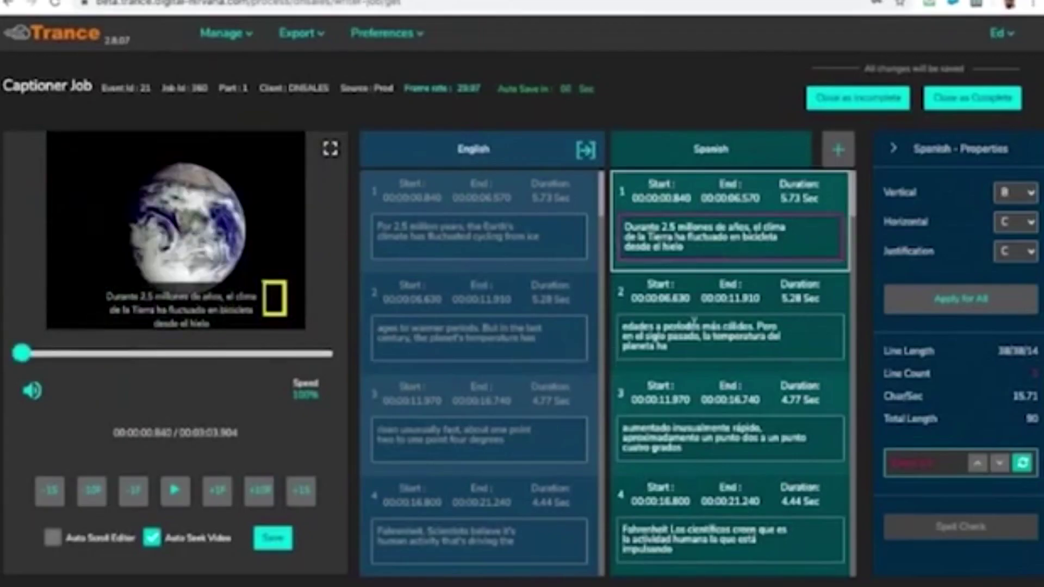
# Review the translated Spanish captions, selecting captions 5 and 6 to check them against the video
pyautogui.scroll(-2, 695, 321)
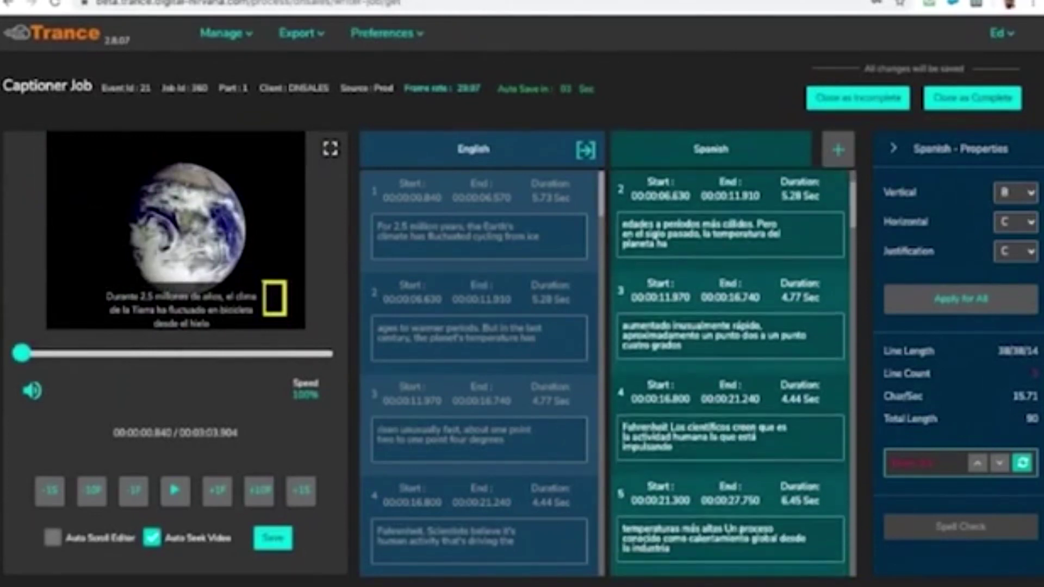
pyautogui.scroll(-3, 729, 375)
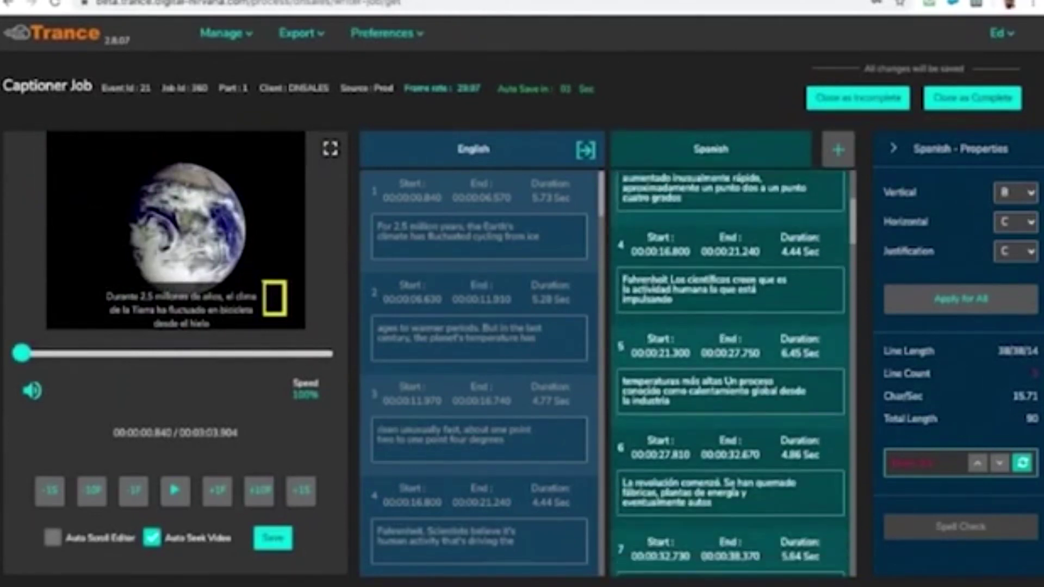
pyautogui.scroll(-3, 732, 375)
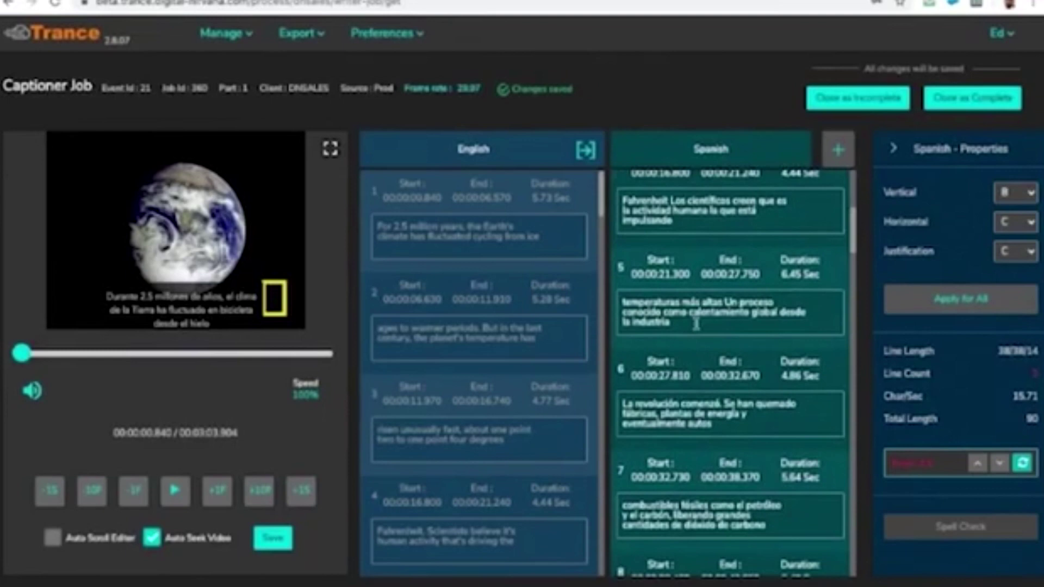
pyautogui.click(696, 325)
pyautogui.click(722, 405)
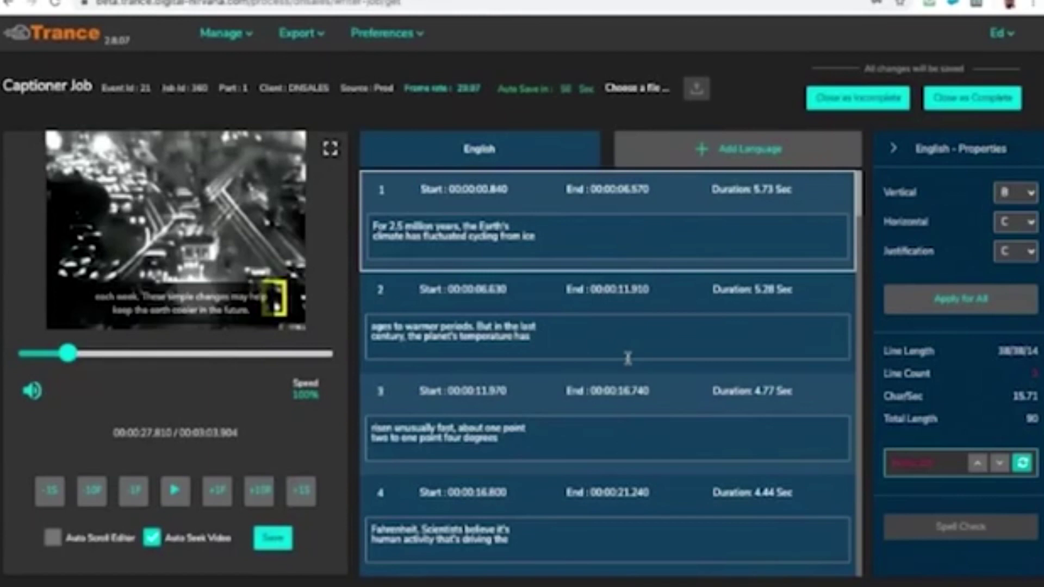
# Close the captioning job as complete
pyautogui.scroll(-1, 628, 358)
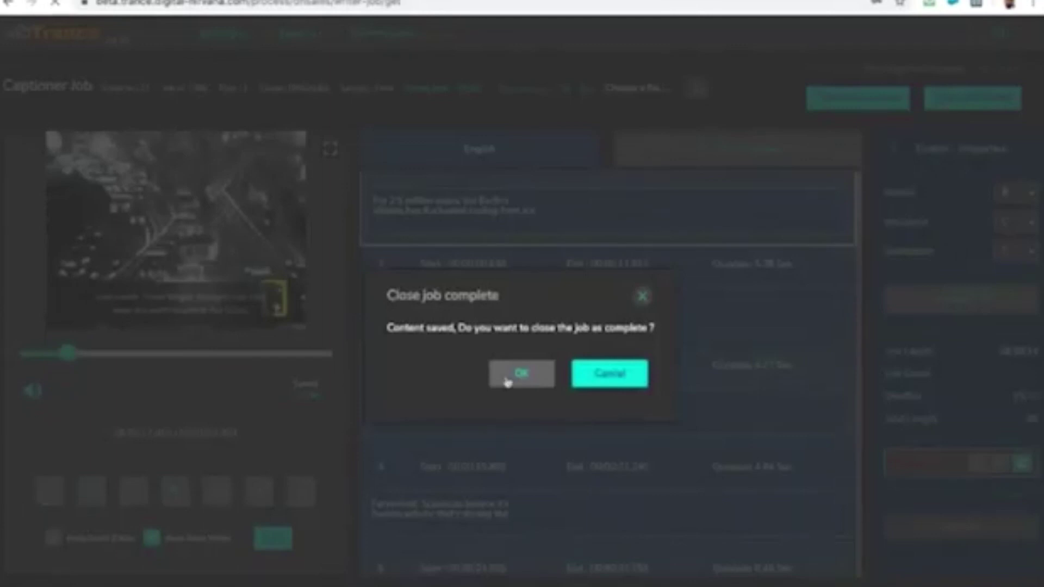
pyautogui.click(507, 381)
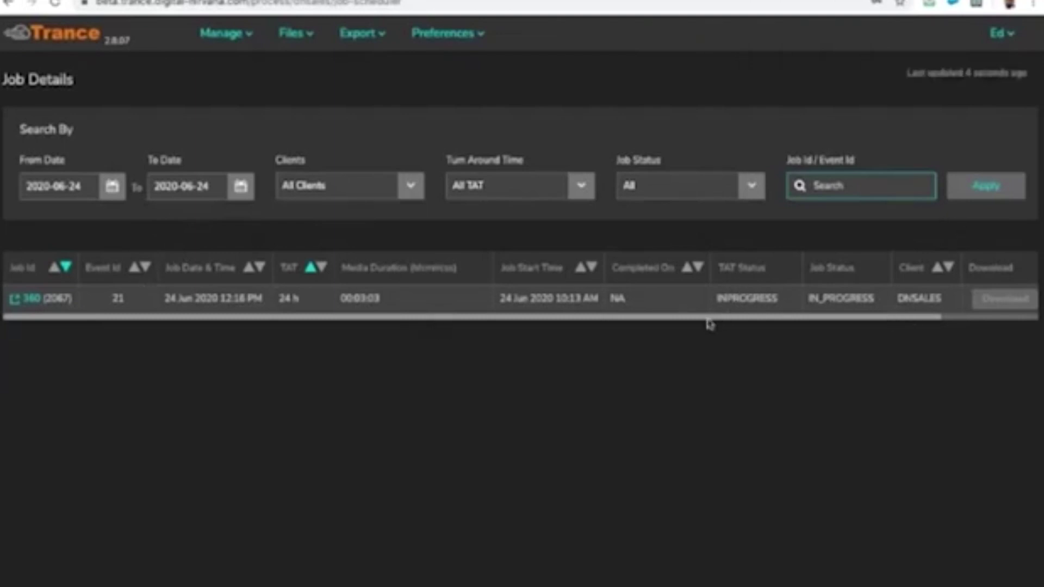
# Open the job's project for editing from the job list and generate its caption files
pyautogui.hscroll(3, 757, 298)
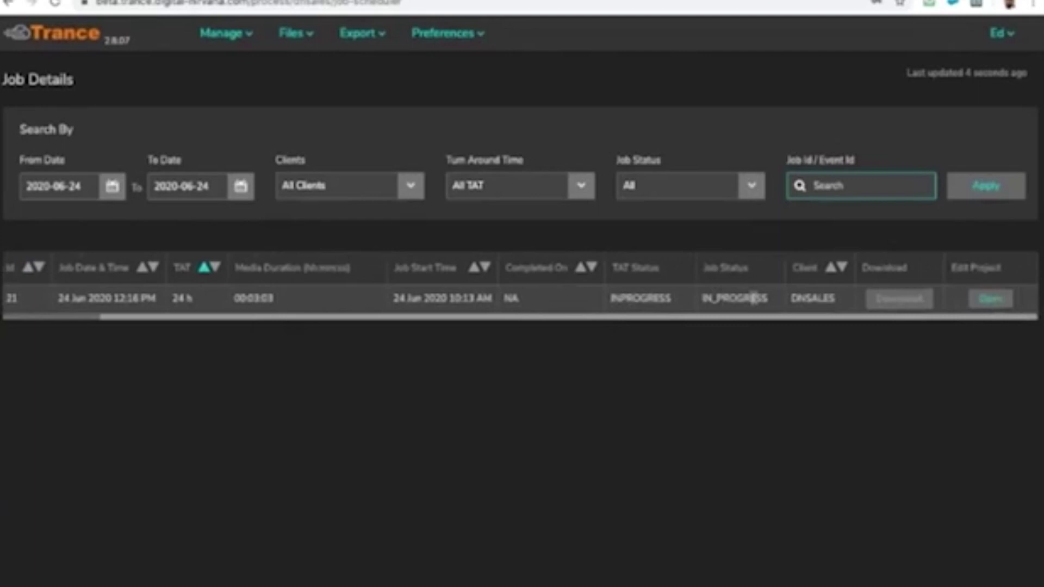
pyautogui.click(989, 300)
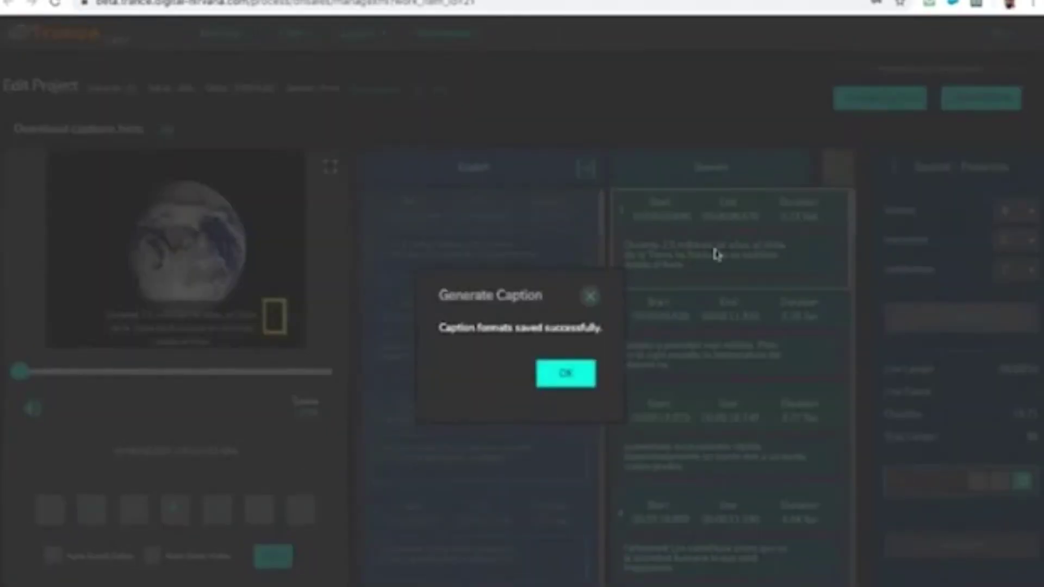
pyautogui.click(577, 373)
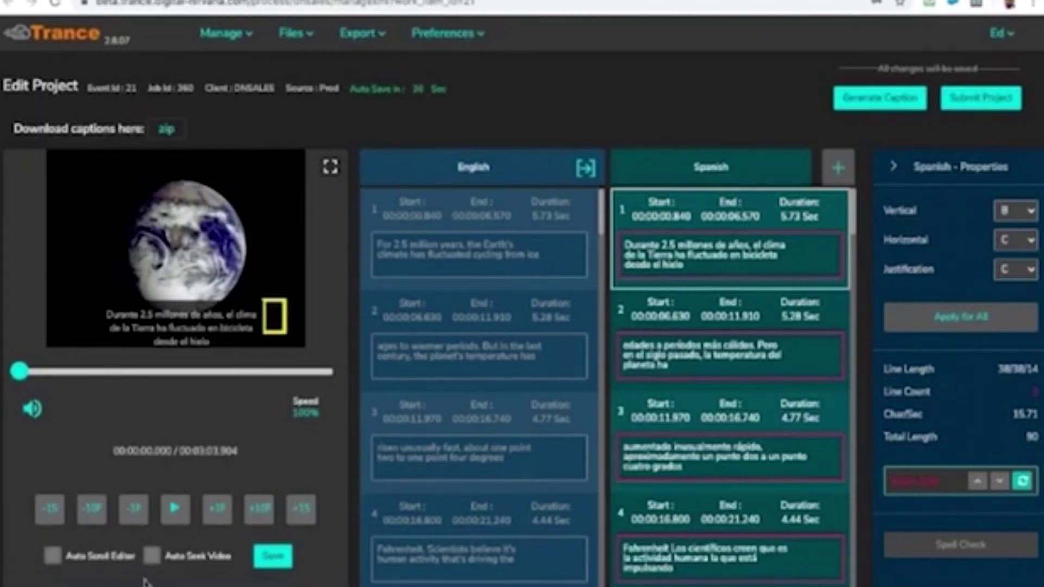
# Switch to Finder's Downloads folder and expand the 360 folder and its Spanish and English subfolders to examine the caption files
pyautogui.click(163, 584)
pyautogui.click(175, 555)
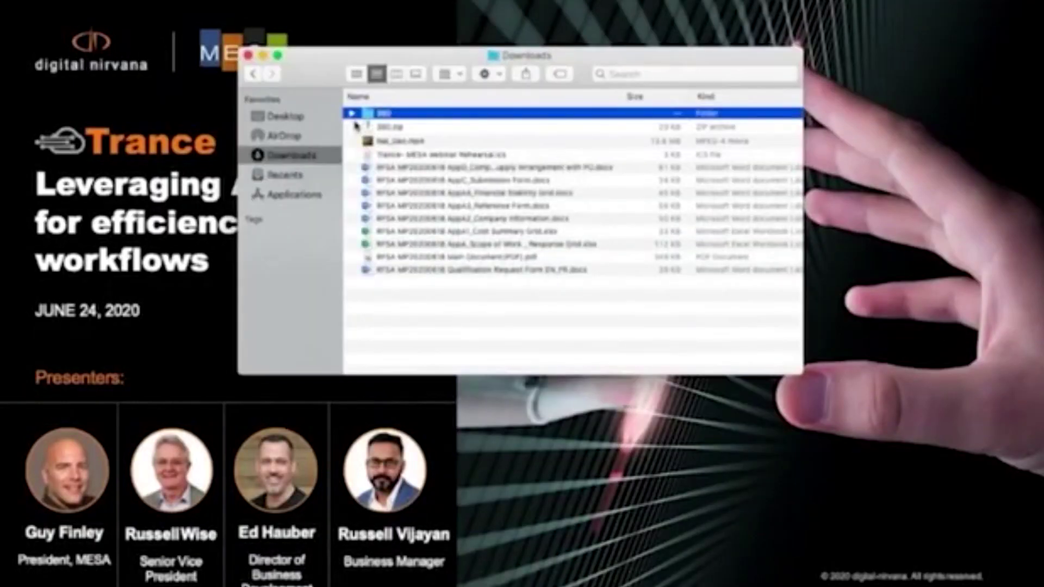
pyautogui.click(352, 114)
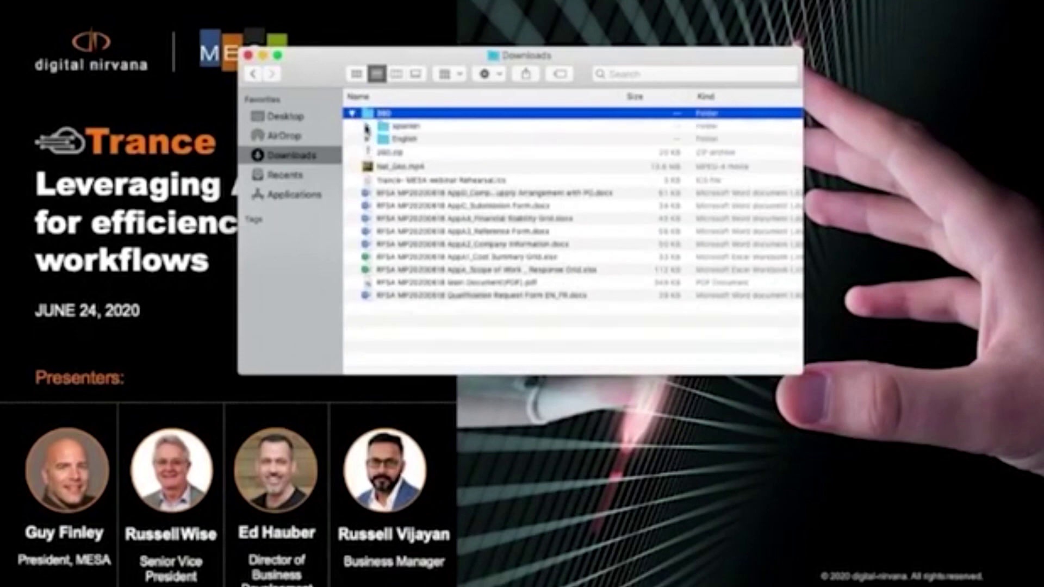
pyautogui.click(367, 127)
pyautogui.click(368, 191)
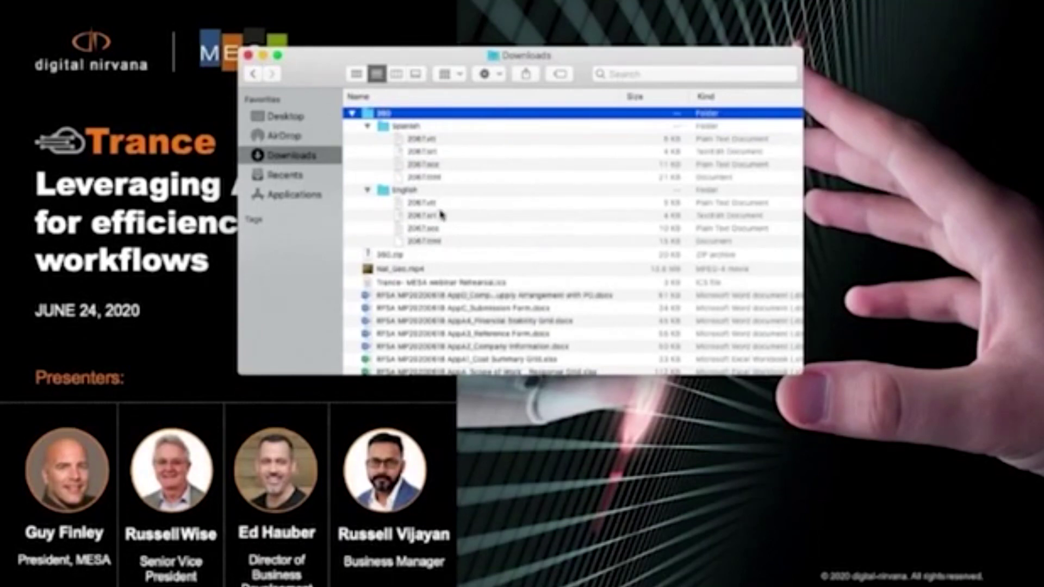
# Switch back to Trance in the browser and submit the project as final
pyautogui.press('super+Tab')
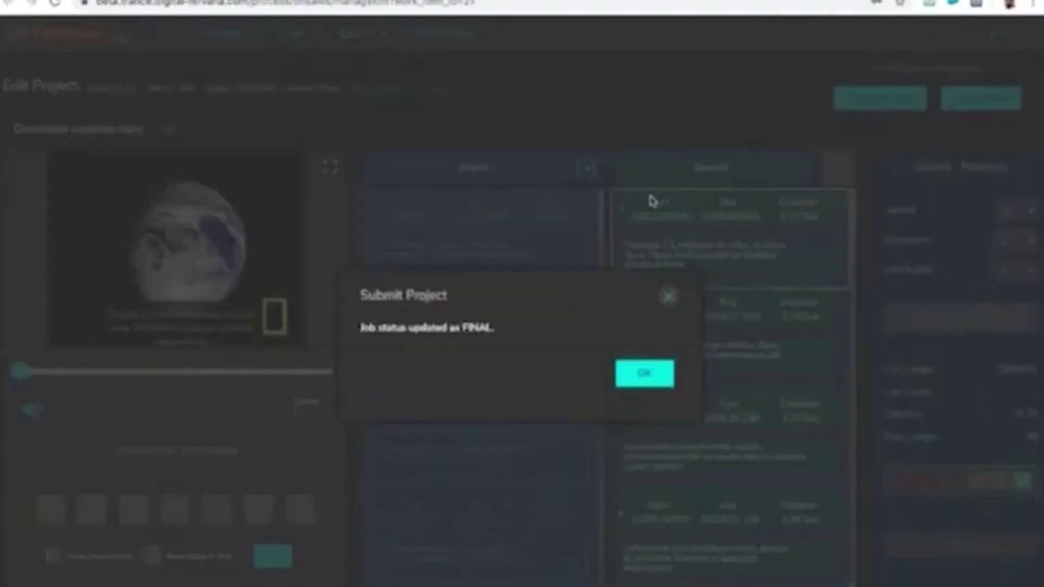
pyautogui.click(650, 377)
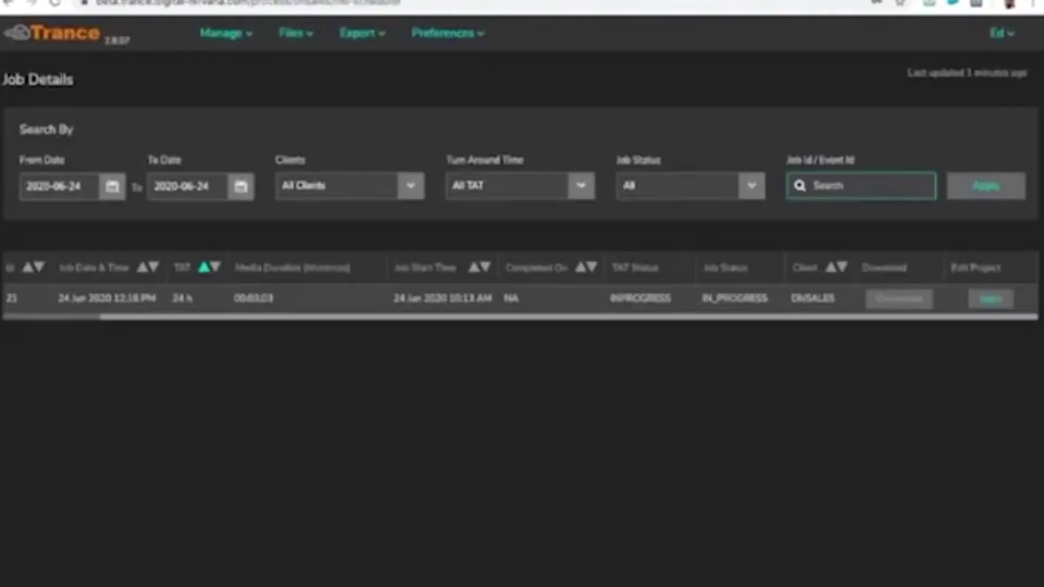
# Refresh the job list and check the job's status, start time and completion time
pyautogui.click(953, 184)
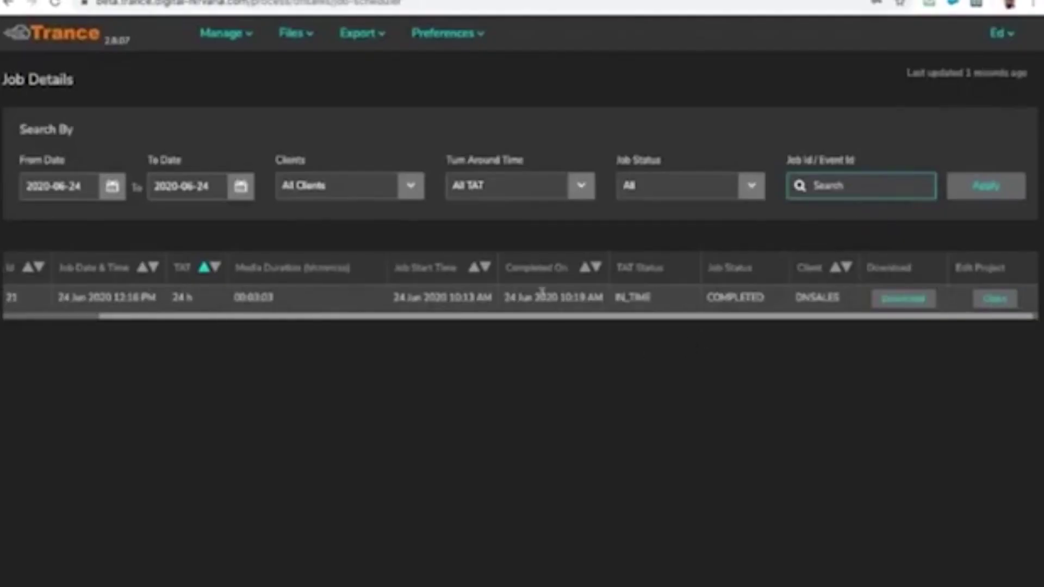
pyautogui.hscroll(-2, 543, 292)
pyautogui.hscroll(-1, 542, 292)
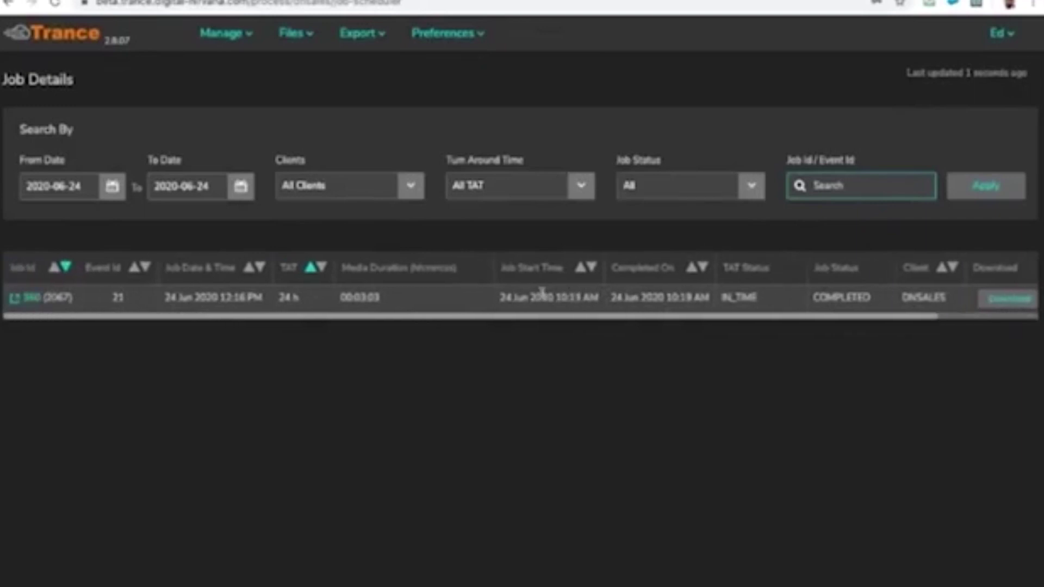